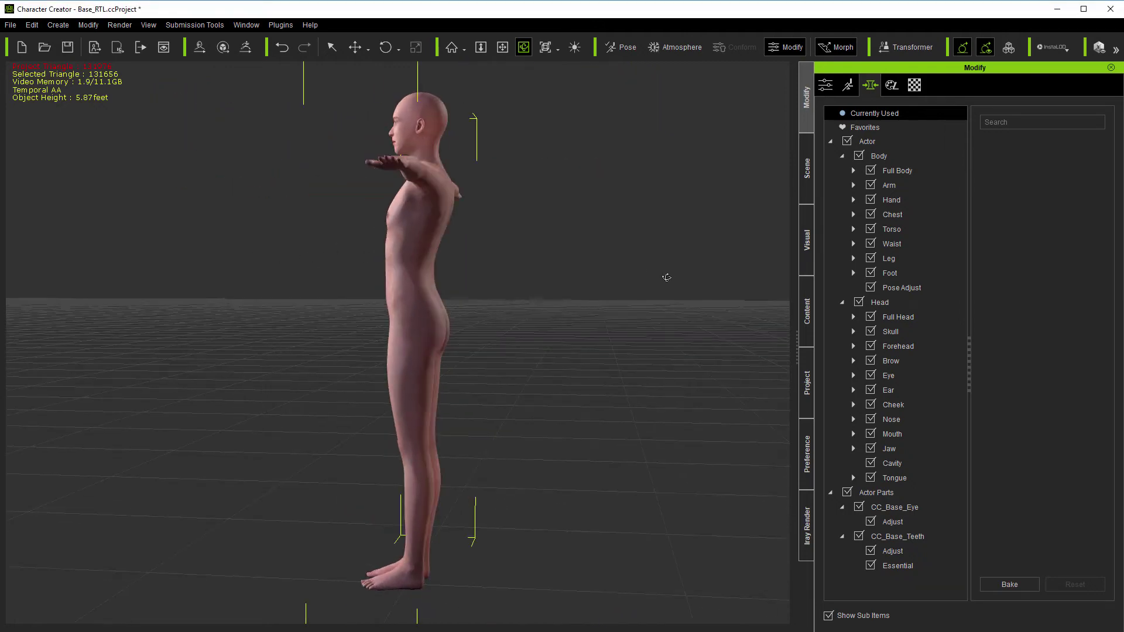
# - Examine the base character from the side and front, including its face up close
pyautogui.moveTo(666, 278); pyautogui.dragTo(189, 280, button='right')
pyautogui.moveTo(687, 302); pyautogui.dragTo(122, 308, button='right')
pyautogui.moveTo(694, 291); pyautogui.dragTo(490, 311, button='right')
pyautogui.moveTo(417, 138); pyautogui.dragTo(425, 220)
pyautogui.press('z')
pyautogui.scroll(5, 424, 219)
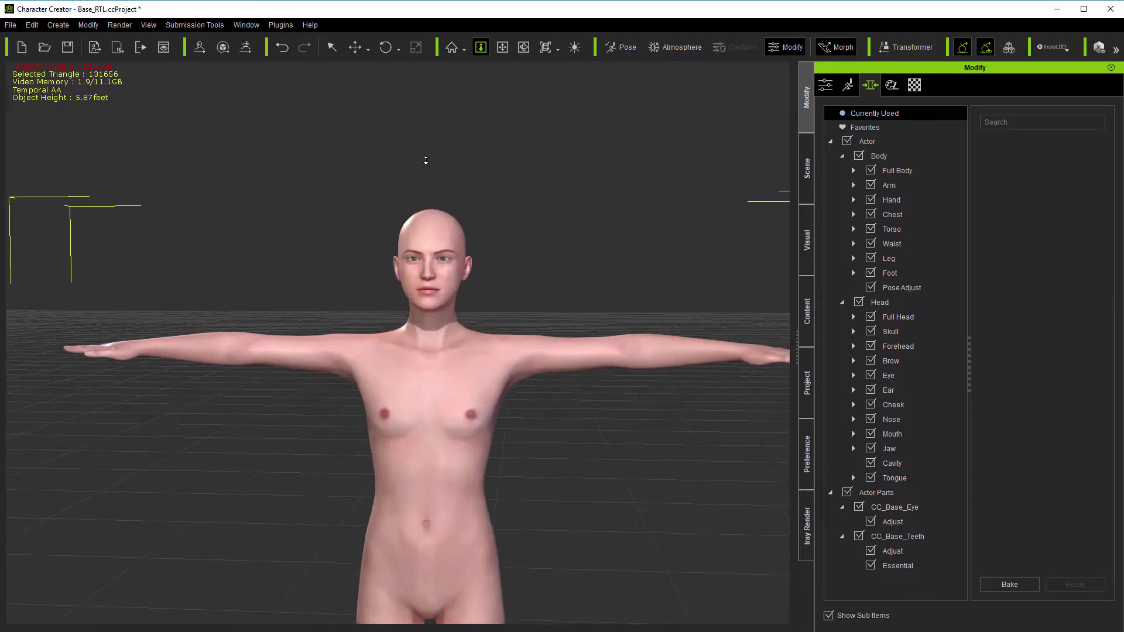
pyautogui.scroll(5, 437, 377)
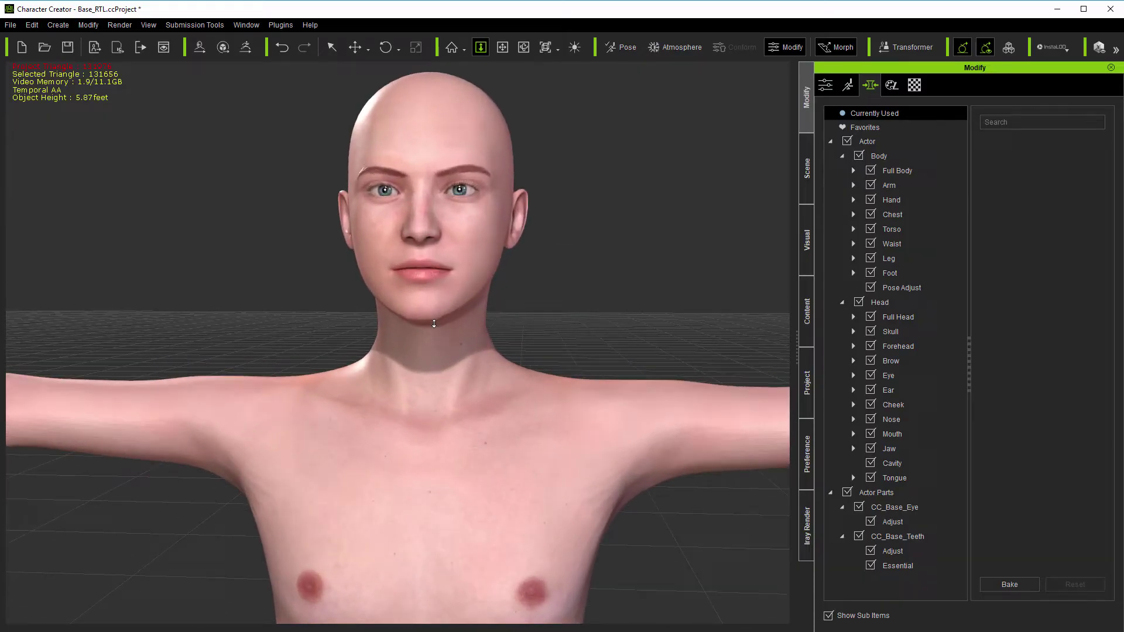
pyautogui.moveTo(434, 288); pyautogui.dragTo(434, 347, button='middle')
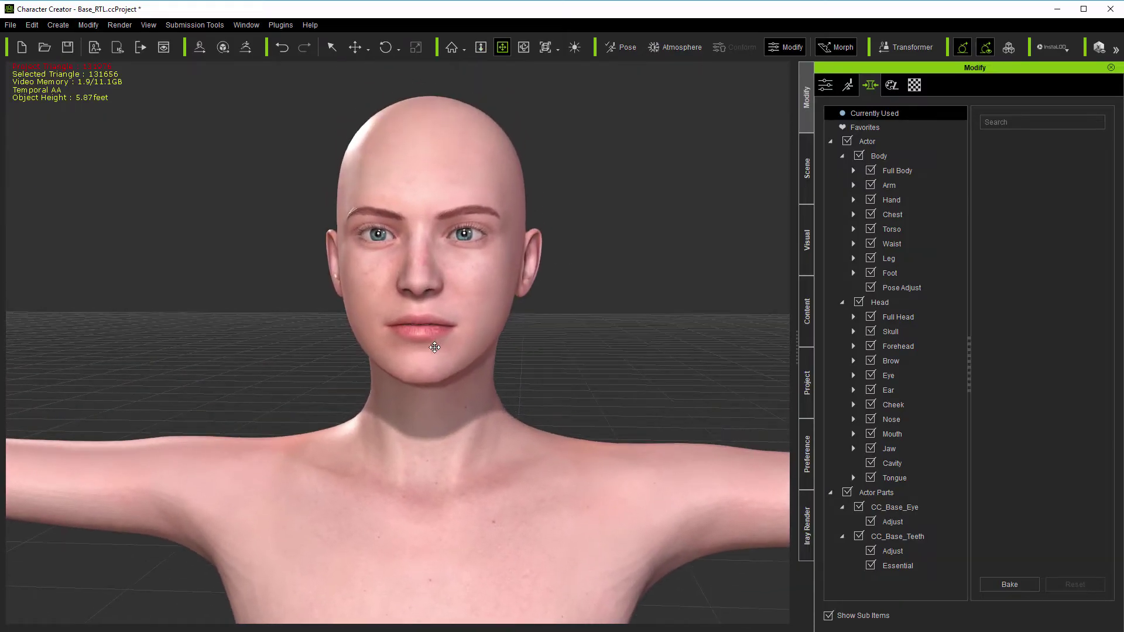
# - Show the body's Pose Adjust morphs and set Head Rotate Left Right to 100
pyautogui.click(912, 289)
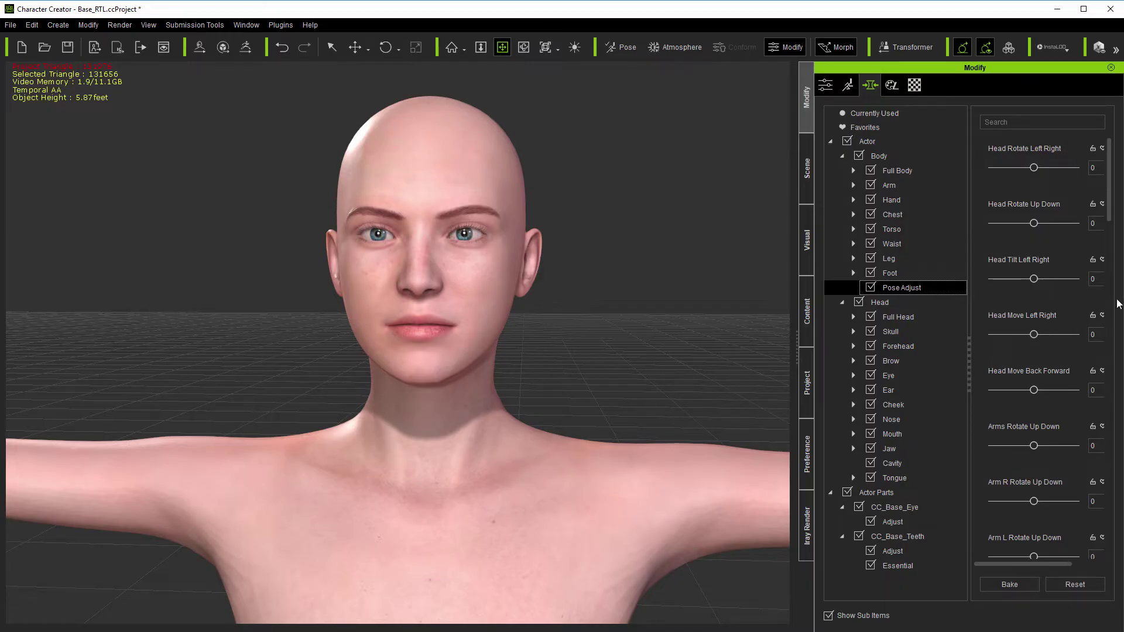
pyautogui.moveTo(1109, 215)
pyautogui.mouseDown()
pyautogui.moveTo(1111, 482)
pyautogui.moveTo(1122, 508)
pyautogui.moveTo(1120, 198)
pyautogui.mouseUp()
pyautogui.moveTo(1024, 167); pyautogui.dragTo(863, 175)
pyautogui.moveTo(1083, 176); pyautogui.dragTo(1123, 177)
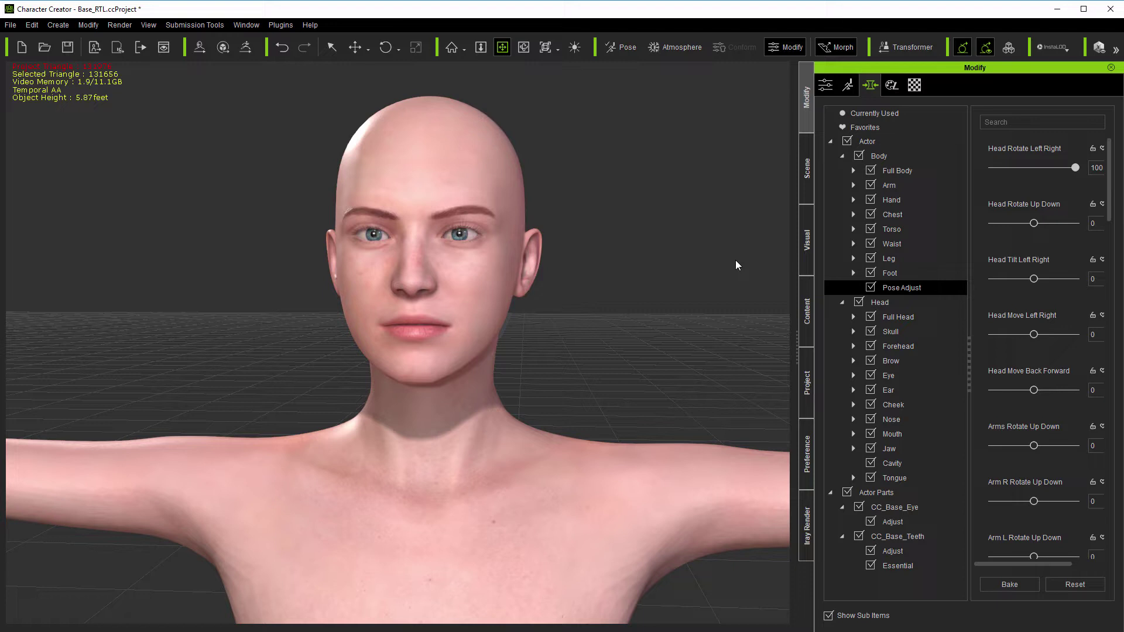
# - Set the Head Rotate Up Down morph to -100
pyautogui.moveTo(627, 261); pyautogui.dragTo(211, 283)
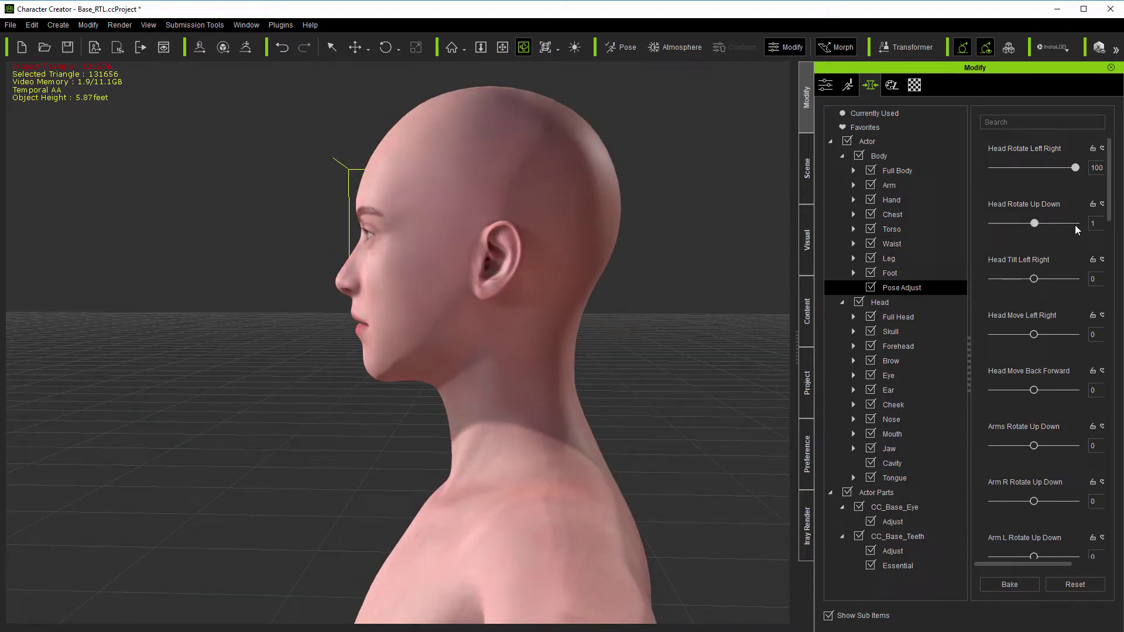
pyautogui.moveTo(1076, 229); pyautogui.dragTo(934, 237)
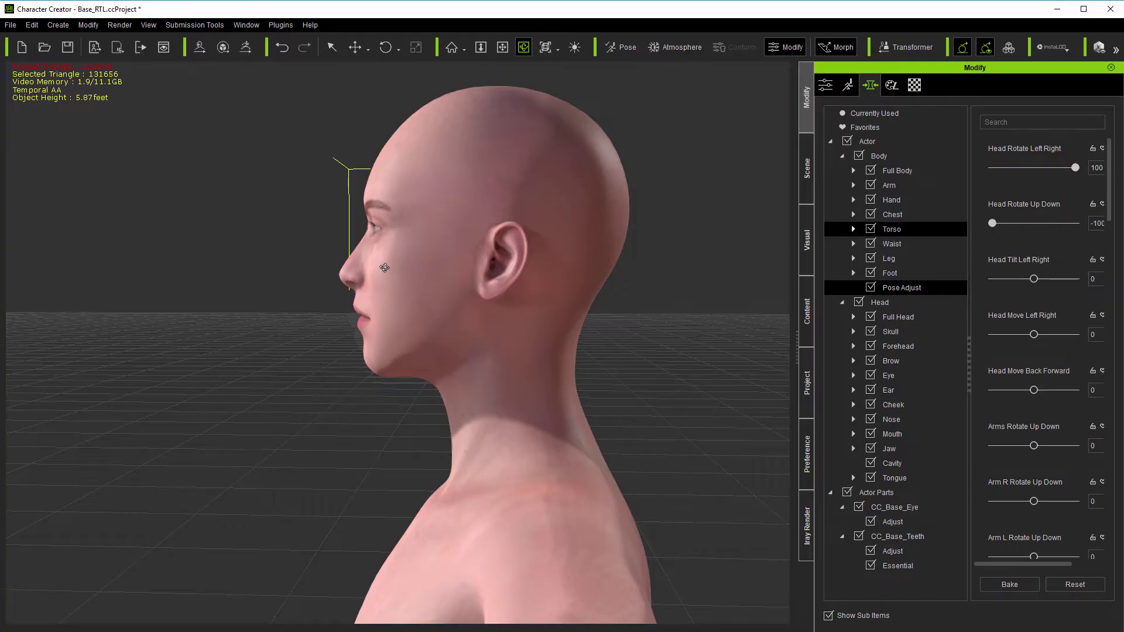
pyautogui.moveTo(383, 269); pyautogui.dragTo(776, 276)
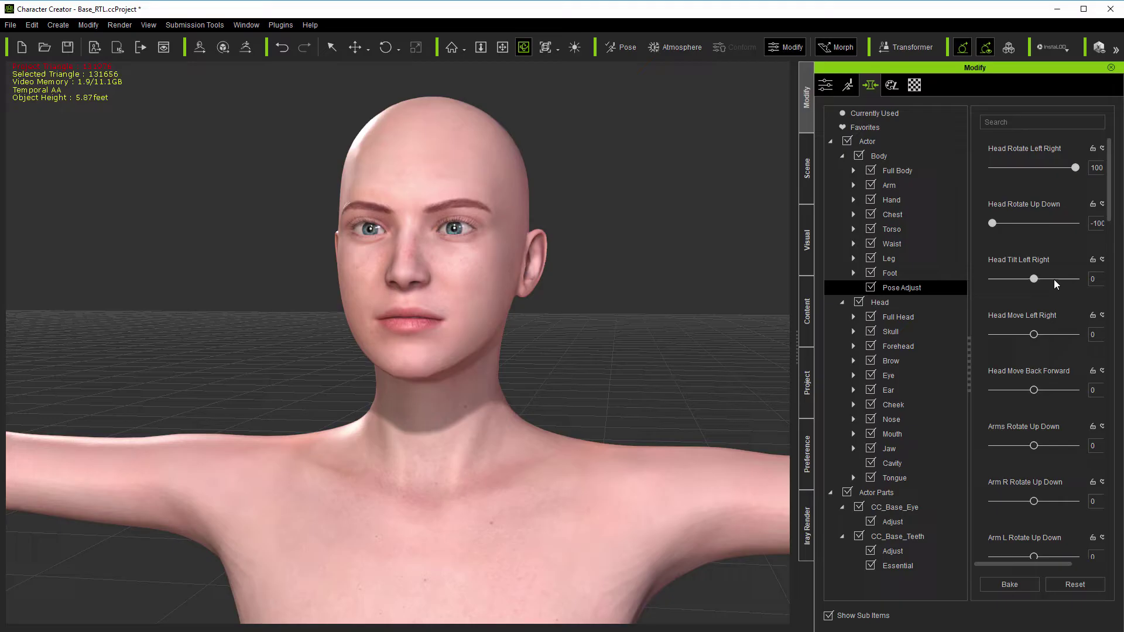
# - Set Head Tilt Left Right to 100 and Head Move Left Right to -100
pyautogui.moveTo(1056, 285); pyautogui.dragTo(1077, 279)
pyautogui.moveTo(1022, 338); pyautogui.dragTo(898, 339)
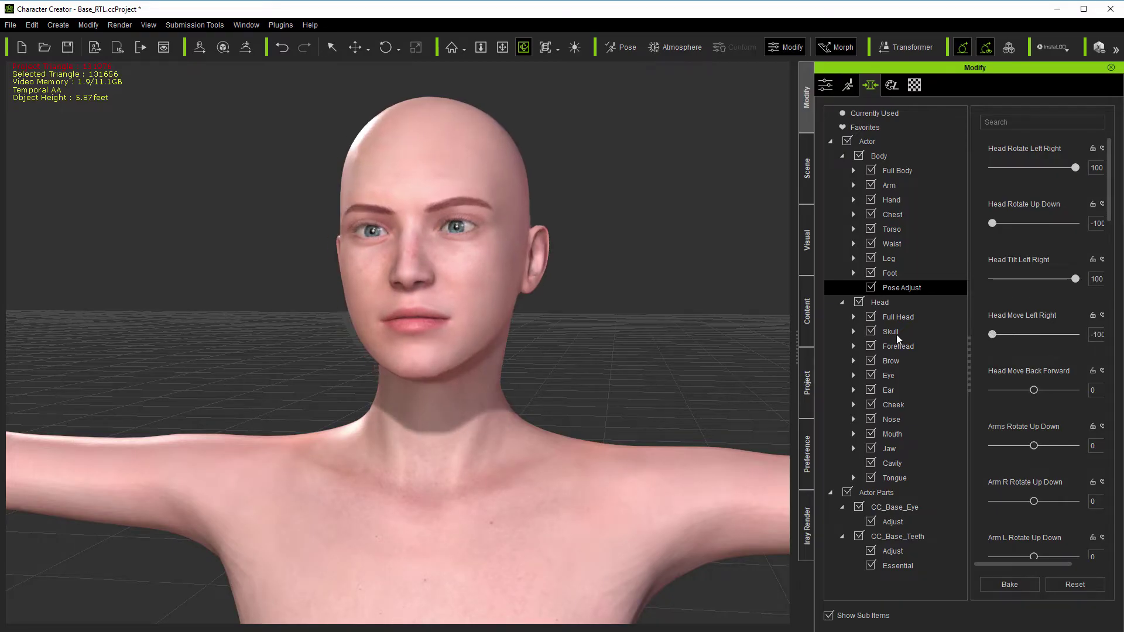
pyautogui.moveTo(526, 325); pyautogui.dragTo(545, 343, button='right')
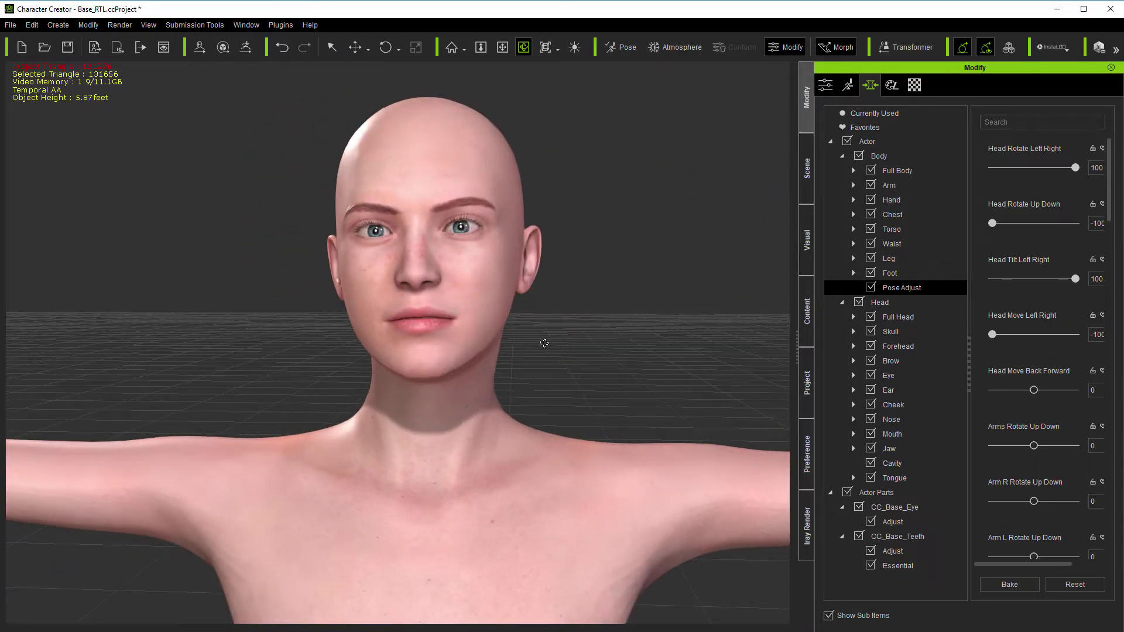
# - Reset all the head pose adjustments of the base character
pyautogui.scroll(-4, 539, 332)
pyautogui.moveTo(534, 331); pyautogui.dragTo(529, 236, button='middle')
pyautogui.scroll(-1, 532, 351)
pyautogui.moveTo(535, 375); pyautogui.dragTo(531, 310, button='middle')
pyautogui.click(1083, 583)
# - Try an Arms Rotate Up Down value of 900, and reset the pose adjustments
pyautogui.moveTo(1034, 445); pyautogui.dragTo(1092, 463)
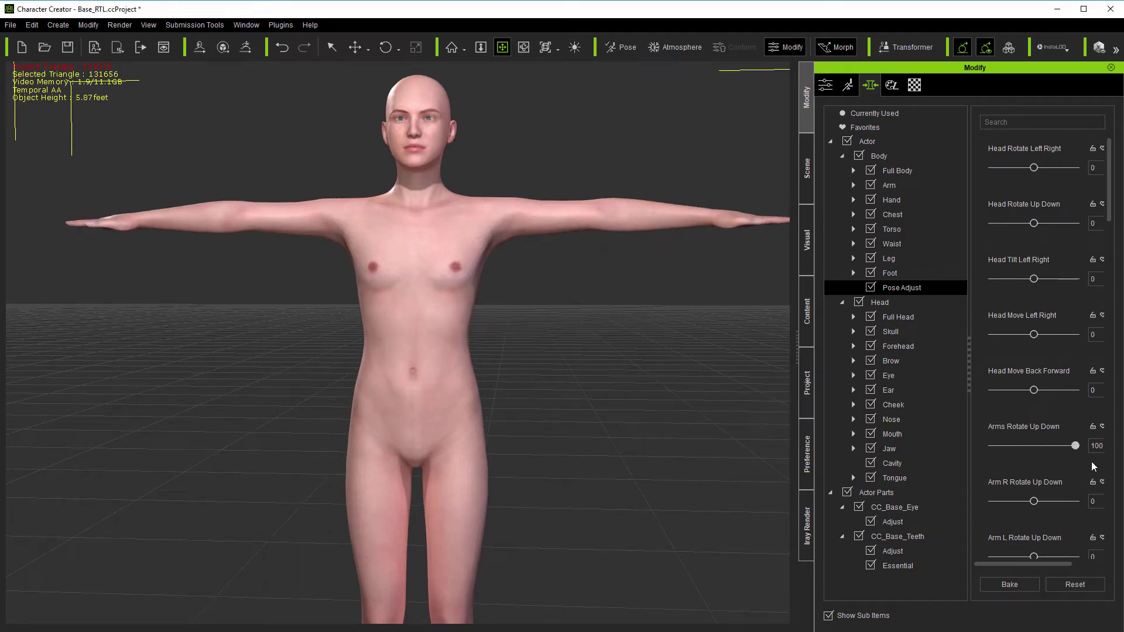
pyautogui.write('900')
pyautogui.press('Return')
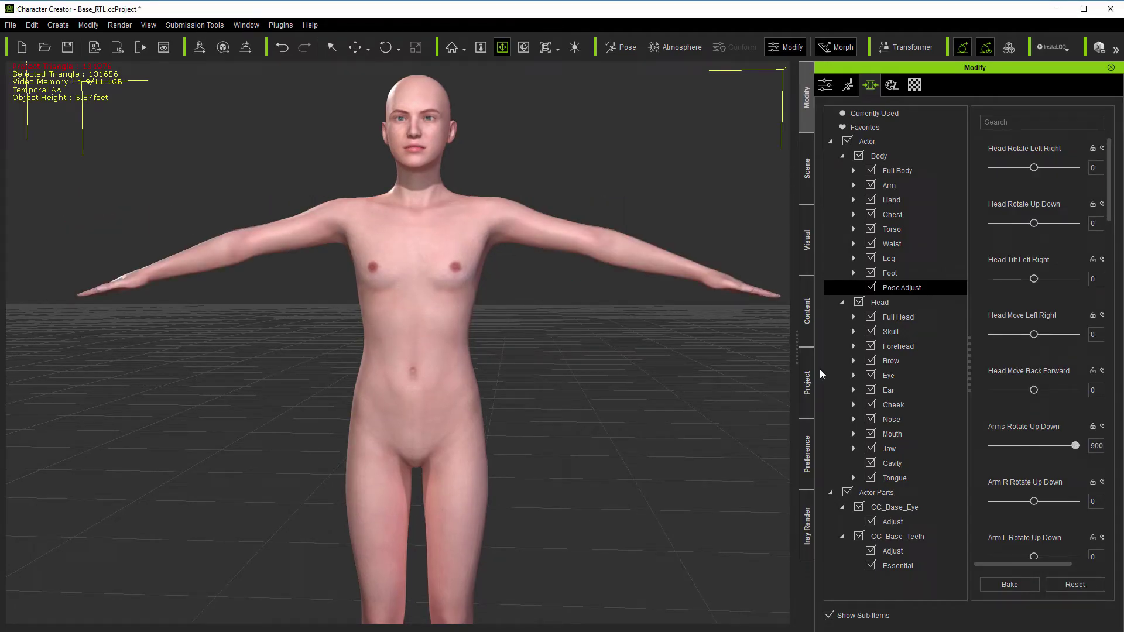
pyautogui.moveTo(566, 315); pyautogui.dragTo(565, 378, button='right')
pyautogui.click(1081, 584)
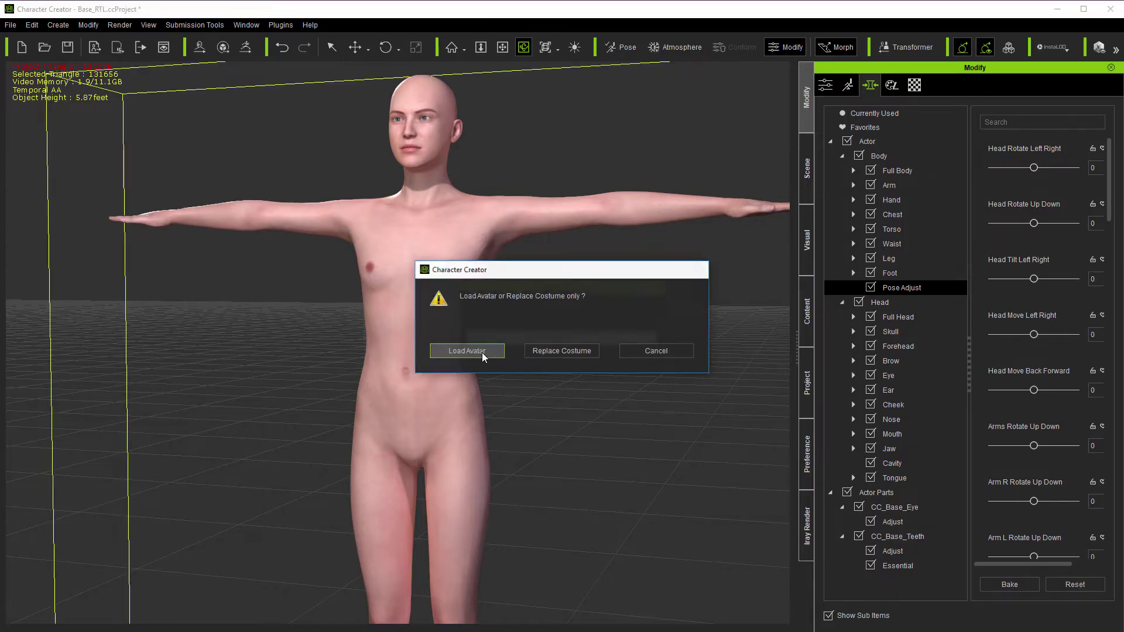
# - Load the full Scan_Male avatar and set its Head Rotate Up Down morph to -200
pyautogui.click(482, 352)
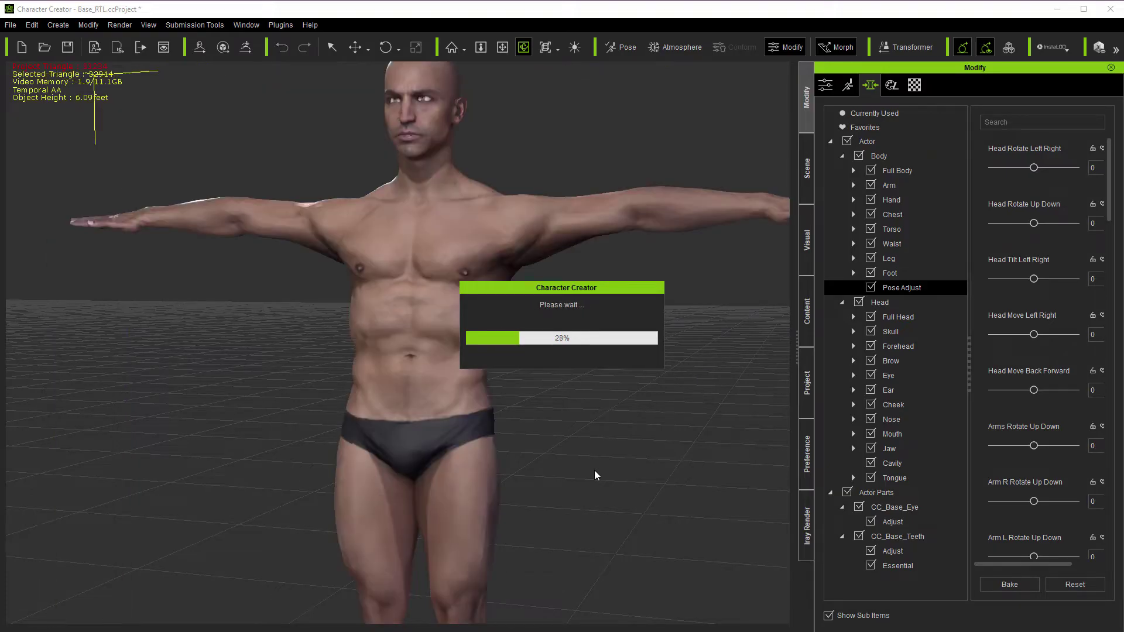
pyautogui.press('x')
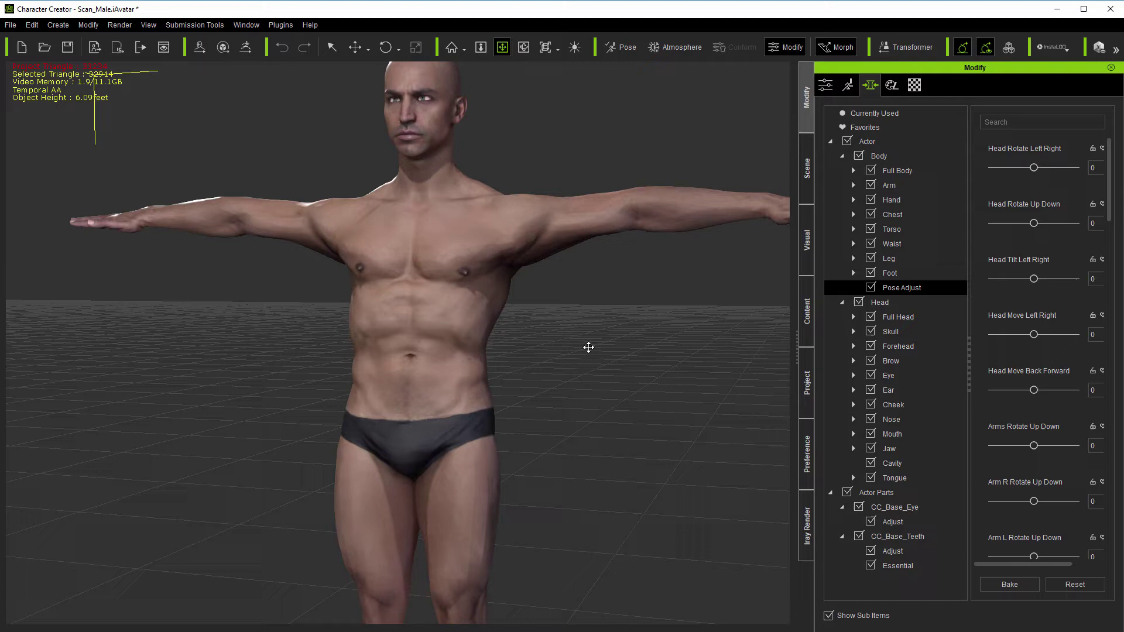
pyautogui.moveTo(587, 346); pyautogui.dragTo(313, 496)
pyautogui.scroll(3, 356, 101)
pyautogui.scroll(5, 362, 102)
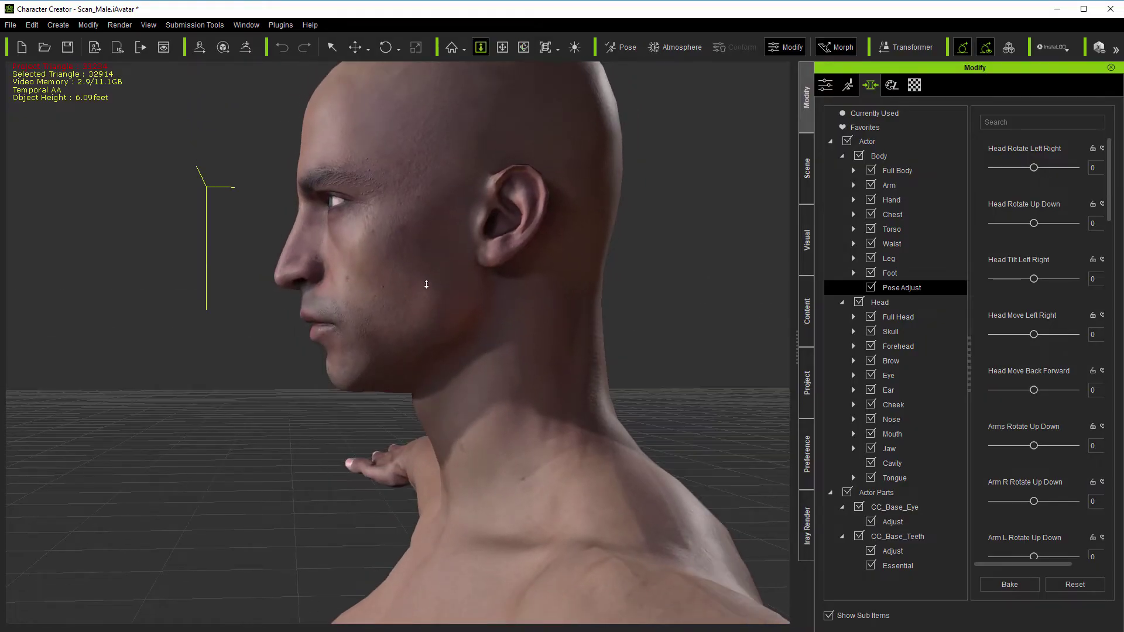
pyautogui.moveTo(424, 285); pyautogui.dragTo(425, 292)
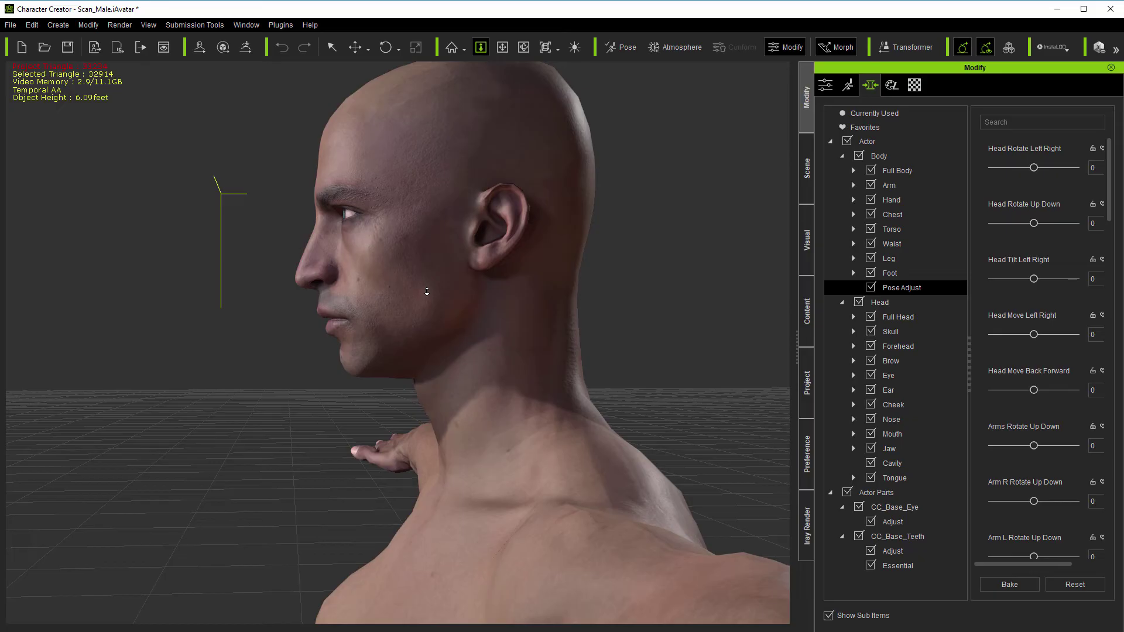
pyautogui.moveTo(427, 291); pyautogui.dragTo(411, 337, button='middle')
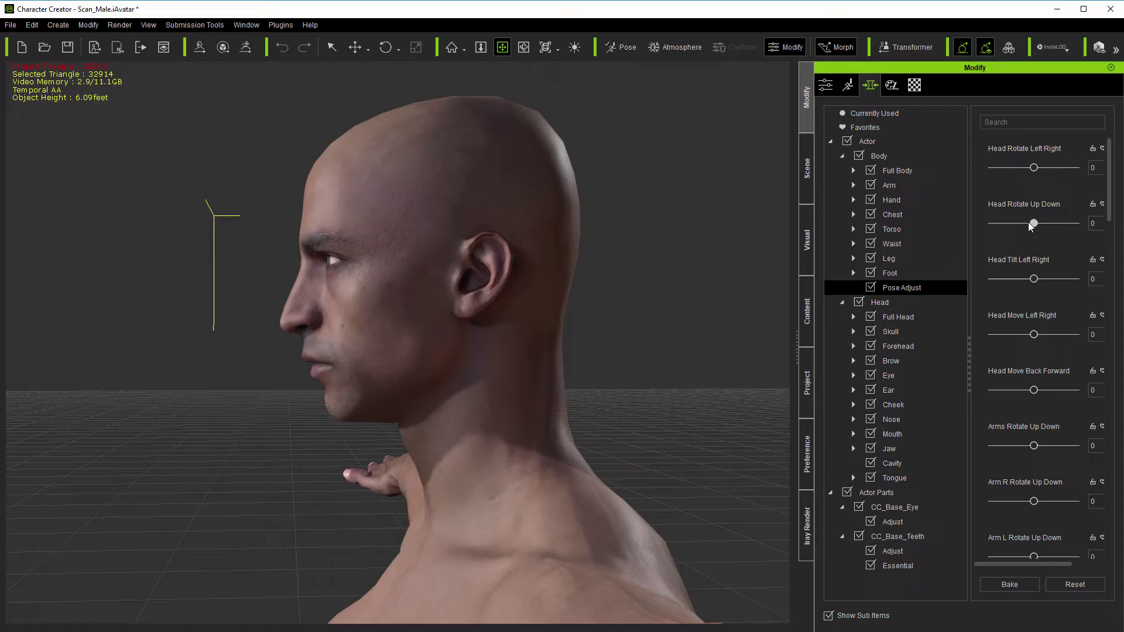
pyautogui.moveTo(1032, 225); pyautogui.dragTo(936, 234)
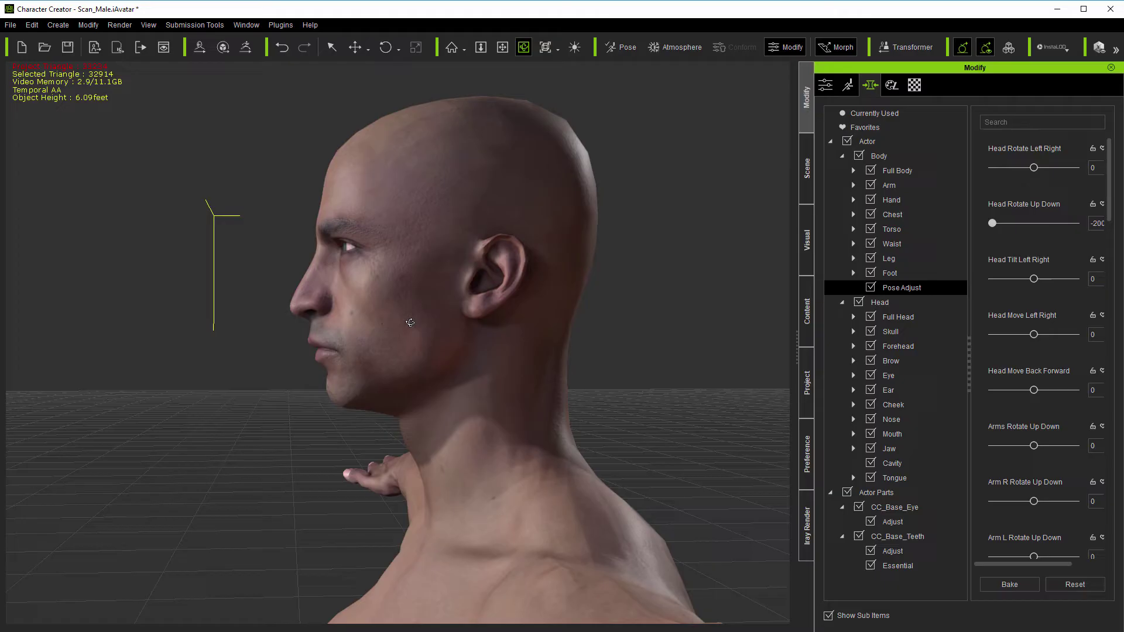
pyautogui.moveTo(410, 323); pyautogui.dragTo(705, 348, button='right')
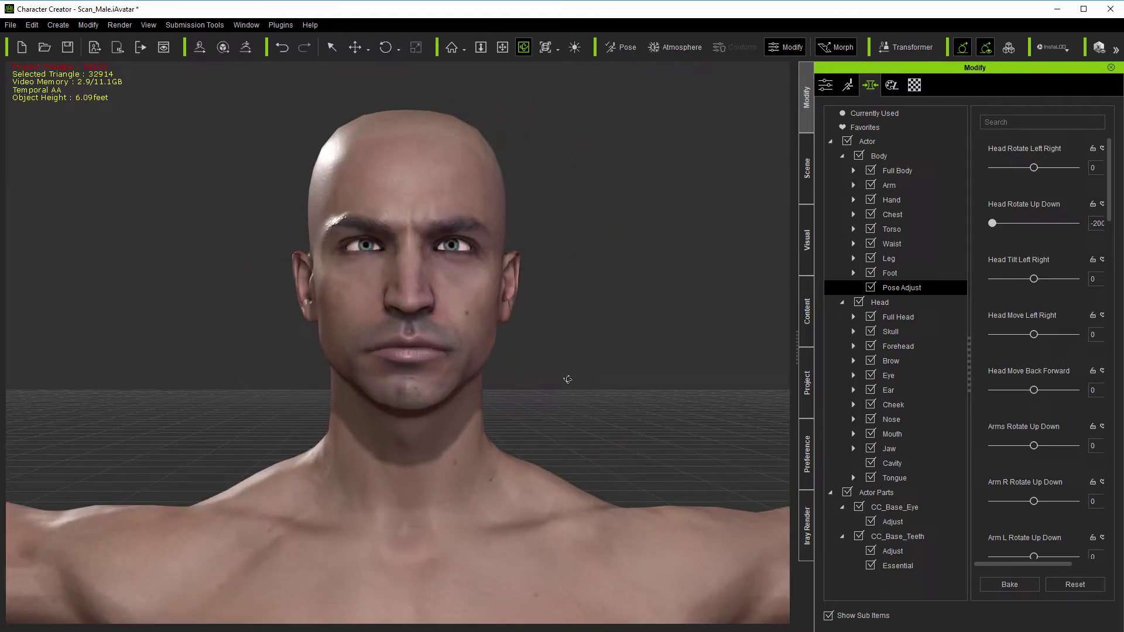
# - Set the male avatar's Arms Move Down Up morph to 130
pyautogui.moveTo(516, 451); pyautogui.dragTo(452, 269, button='middle')
pyautogui.scroll(-6, 462, 291)
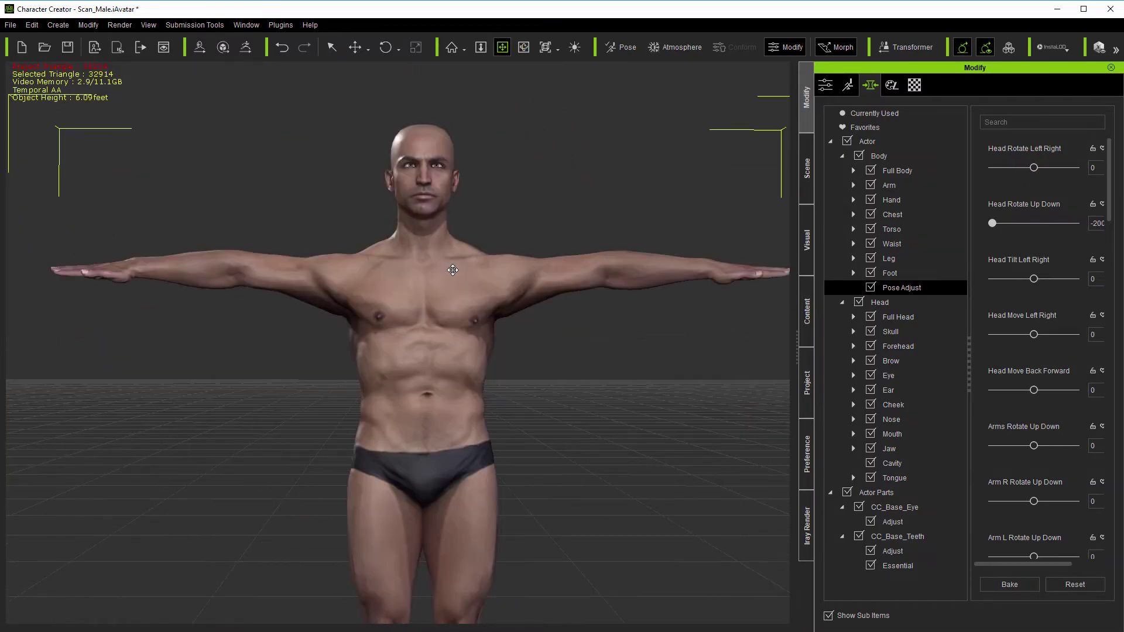
pyautogui.moveTo(452, 270); pyautogui.dragTo(611, 383, button='right')
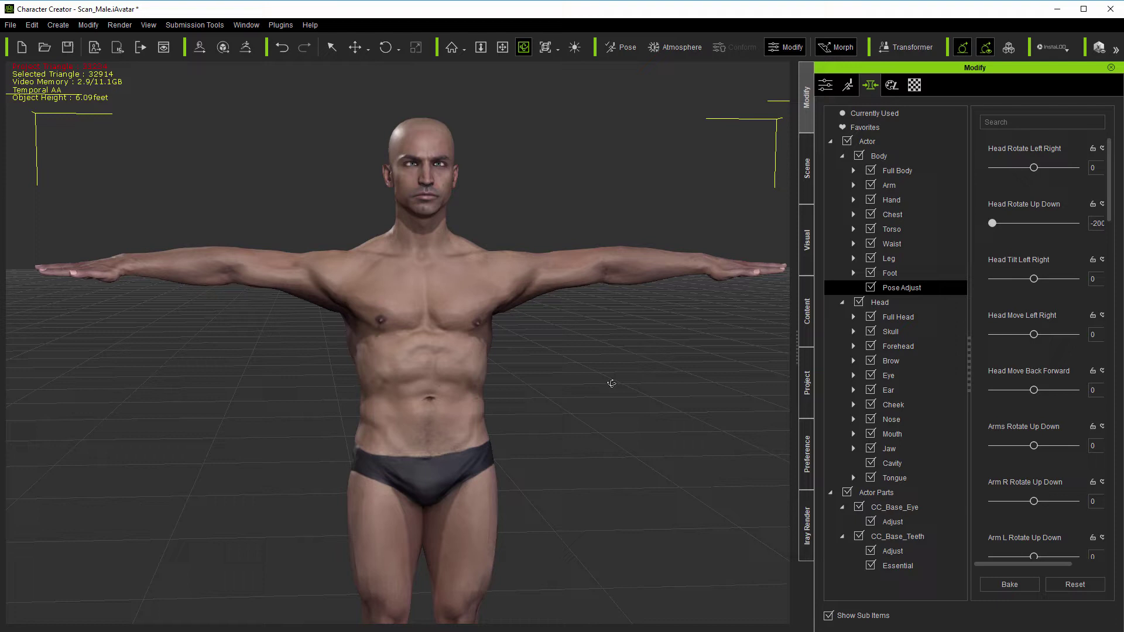
pyautogui.moveTo(1110, 202); pyautogui.dragTo(1111, 310)
pyautogui.moveTo(1033, 370); pyautogui.dragTo(1106, 373)
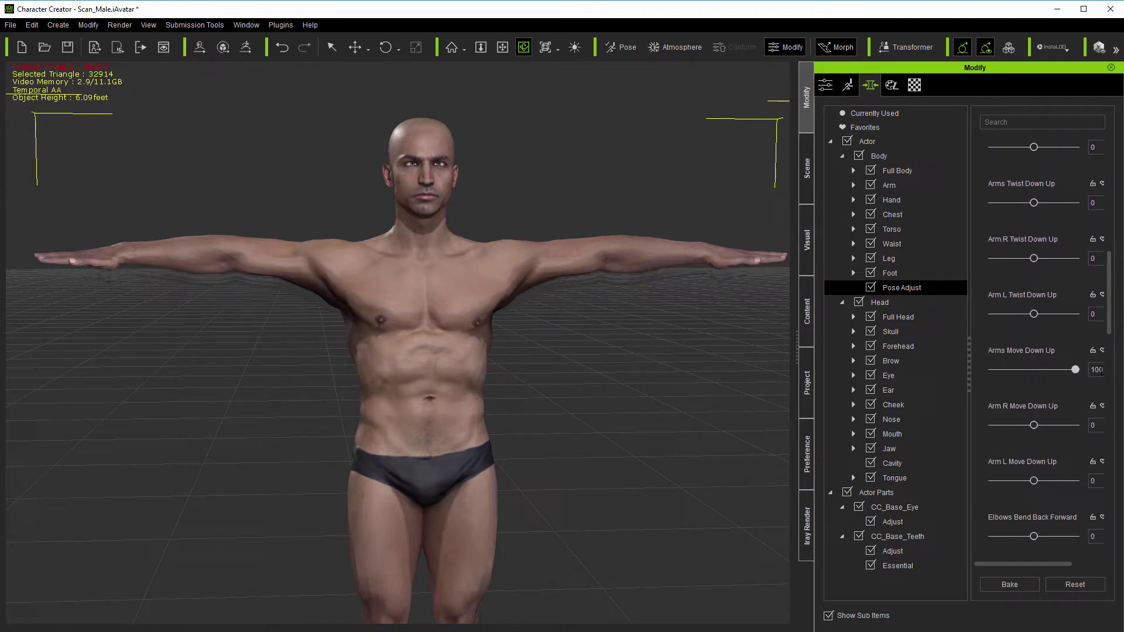
pyautogui.write('130')
pyautogui.press('Return')
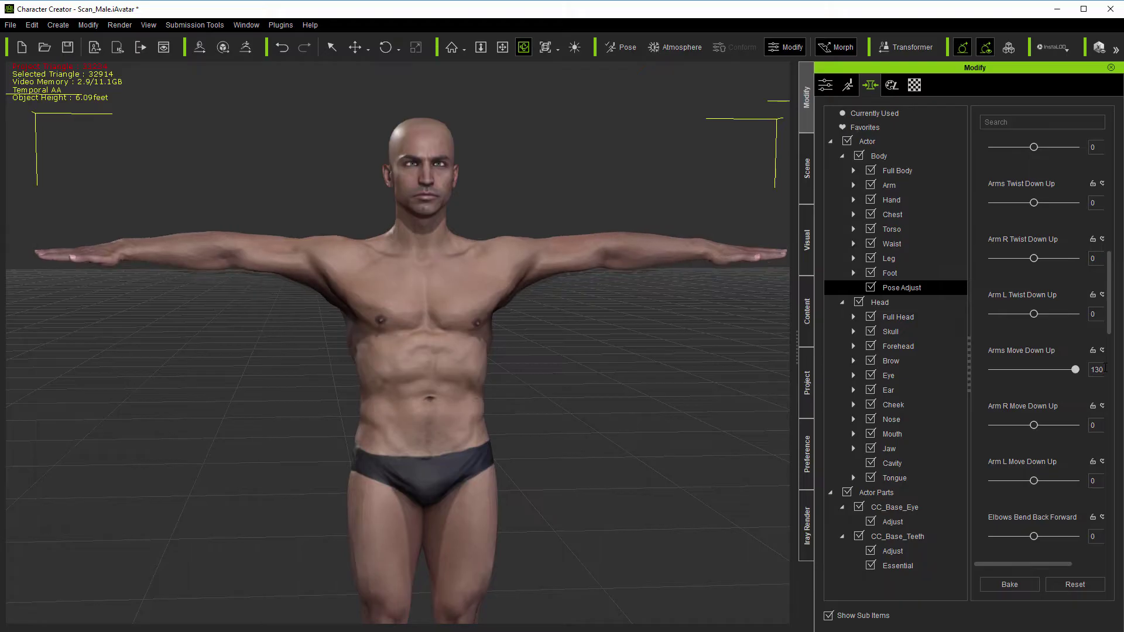
# - Set the Arms Rotate Up Down morph to 180 on the male avatar
pyautogui.moveTo(614, 311); pyautogui.dragTo(580, 346, button='right')
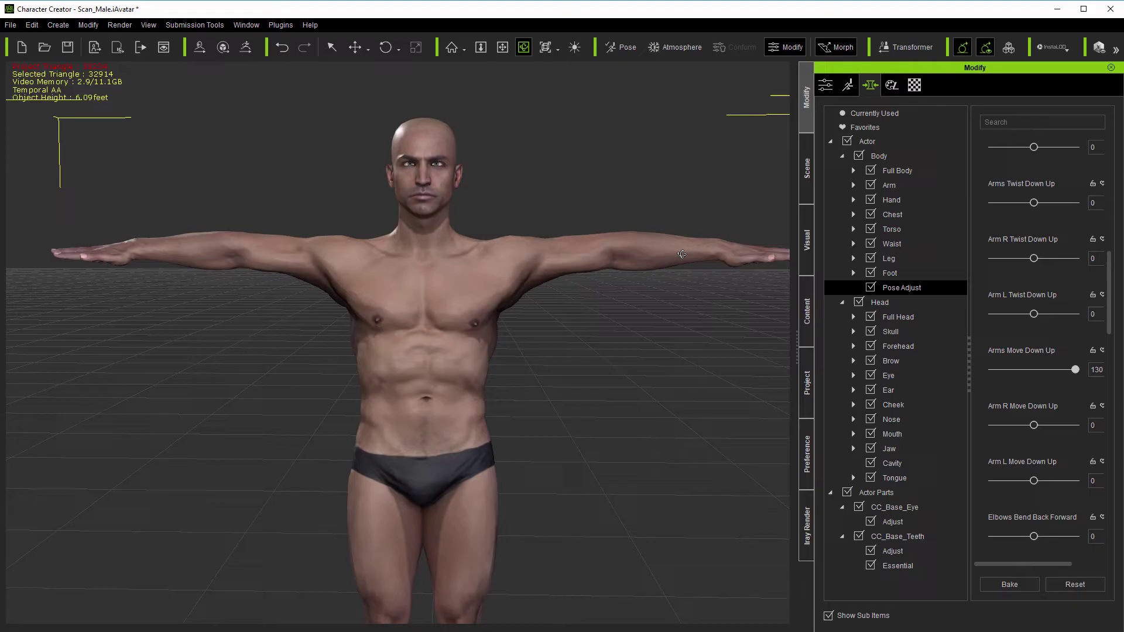
pyautogui.moveTo(1105, 282); pyautogui.dragTo(1110, 227)
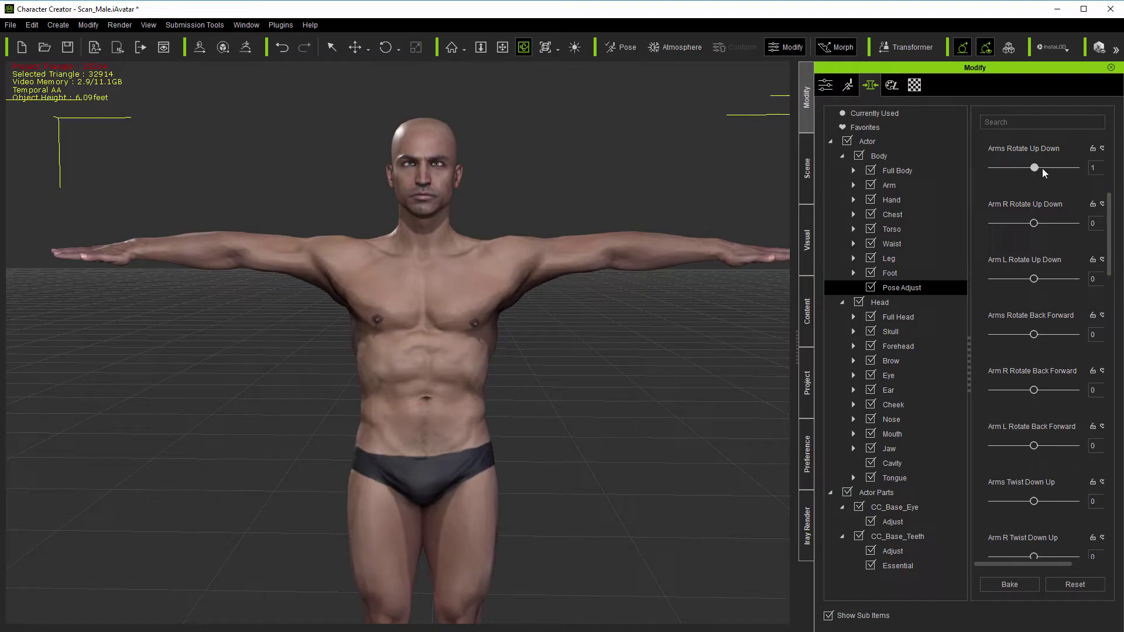
pyautogui.moveTo(1042, 168); pyautogui.dragTo(1102, 185)
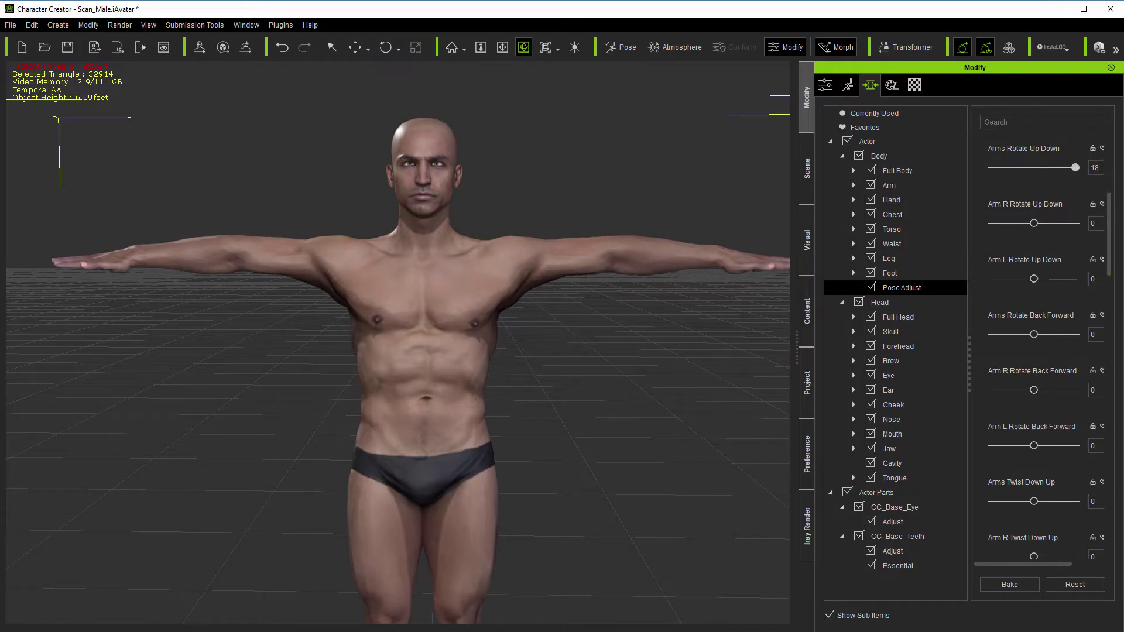
pyautogui.write('0')
pyautogui.press('Return')
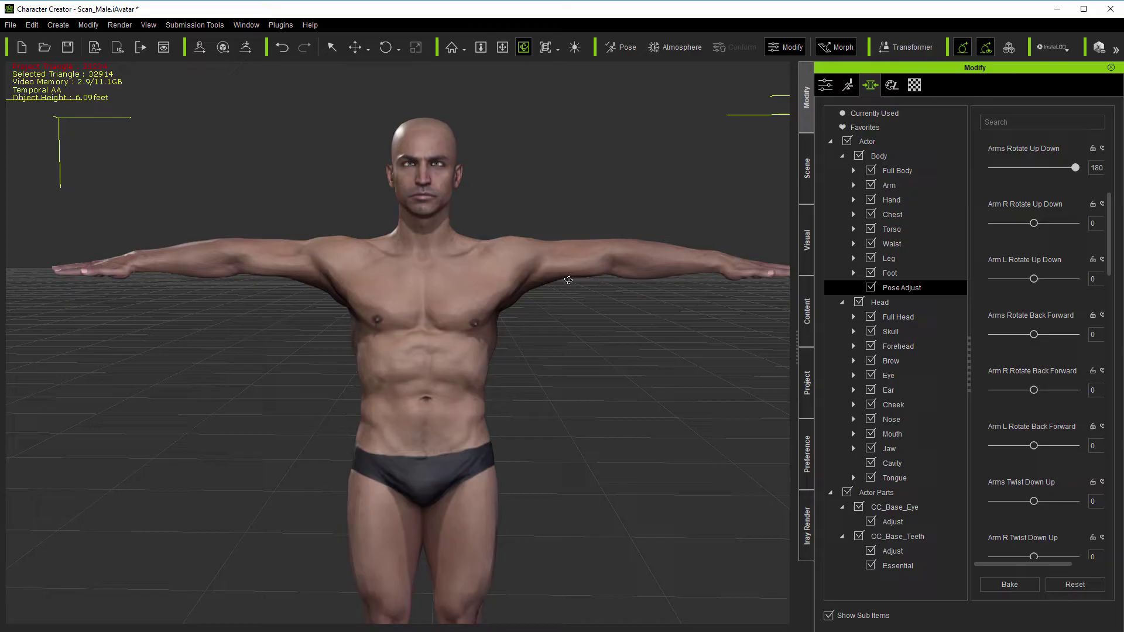
# - Set the Arms Twist Down Up morph to 200 on the male avatar
pyautogui.scroll(-3, 1104, 293)
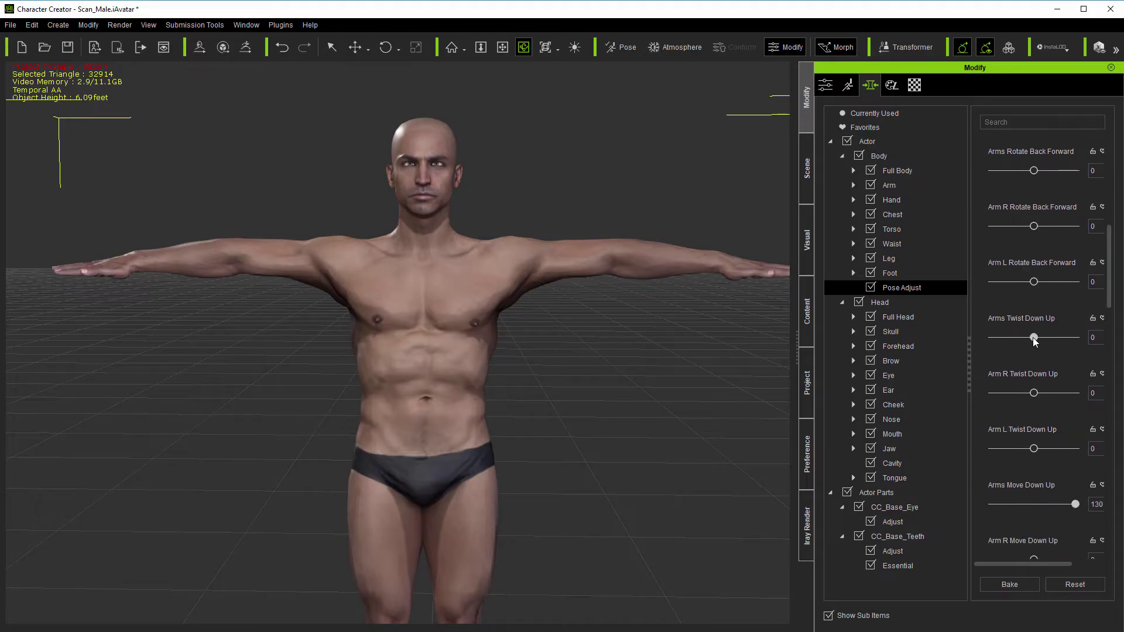
pyautogui.moveTo(1033, 338); pyautogui.dragTo(1117, 345)
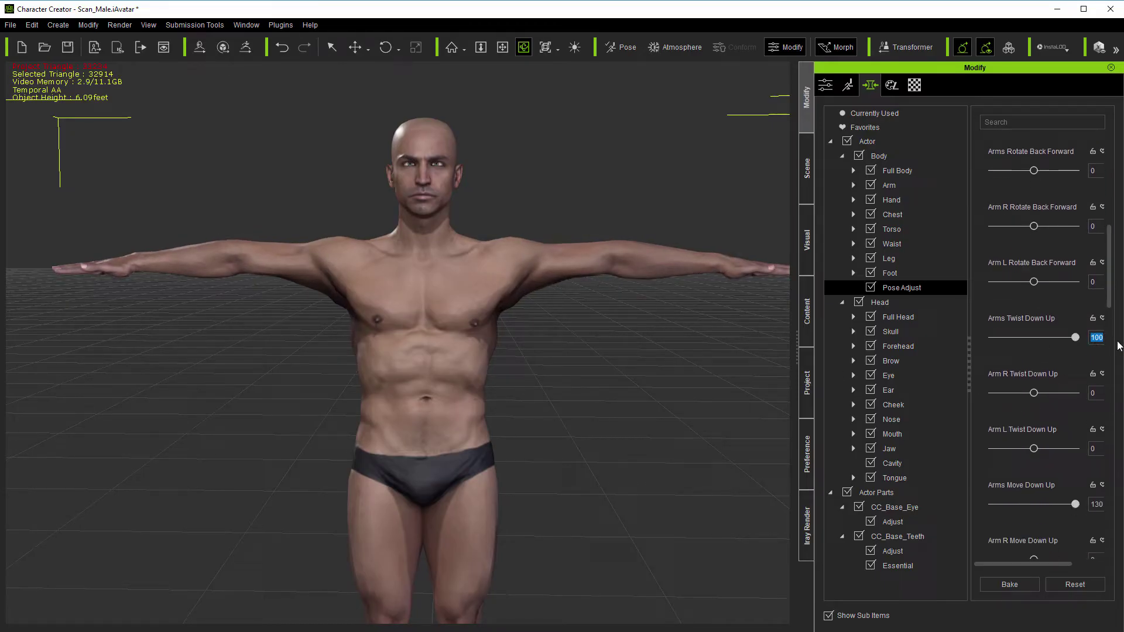
pyautogui.press('Return')
pyautogui.moveTo(741, 331); pyautogui.dragTo(714, 343)
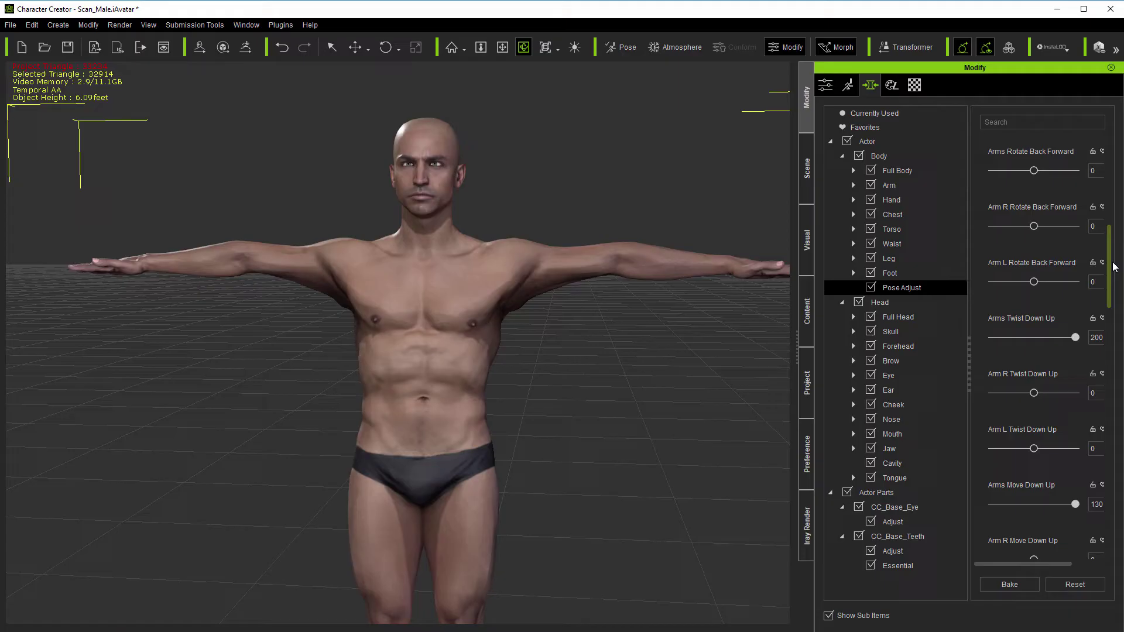
# - Raise the Arms Rotate Up Down value so the male avatar's arms angle further down
pyautogui.scroll(5, 1114, 266)
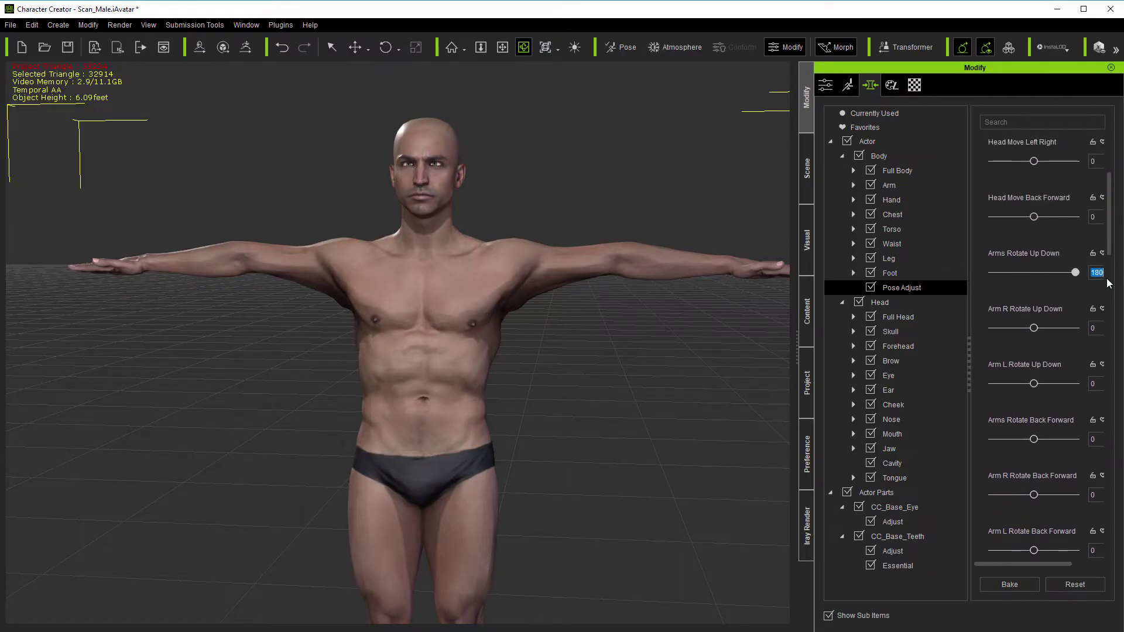
pyautogui.press('Return')
pyautogui.moveTo(724, 347); pyautogui.dragTo(760, 350, button='right')
# - Set the Elbows Bend Down Up morph to 94
pyautogui.scroll(-2, 1108, 244)
pyautogui.moveTo(1108, 244); pyautogui.dragTo(1106, 377)
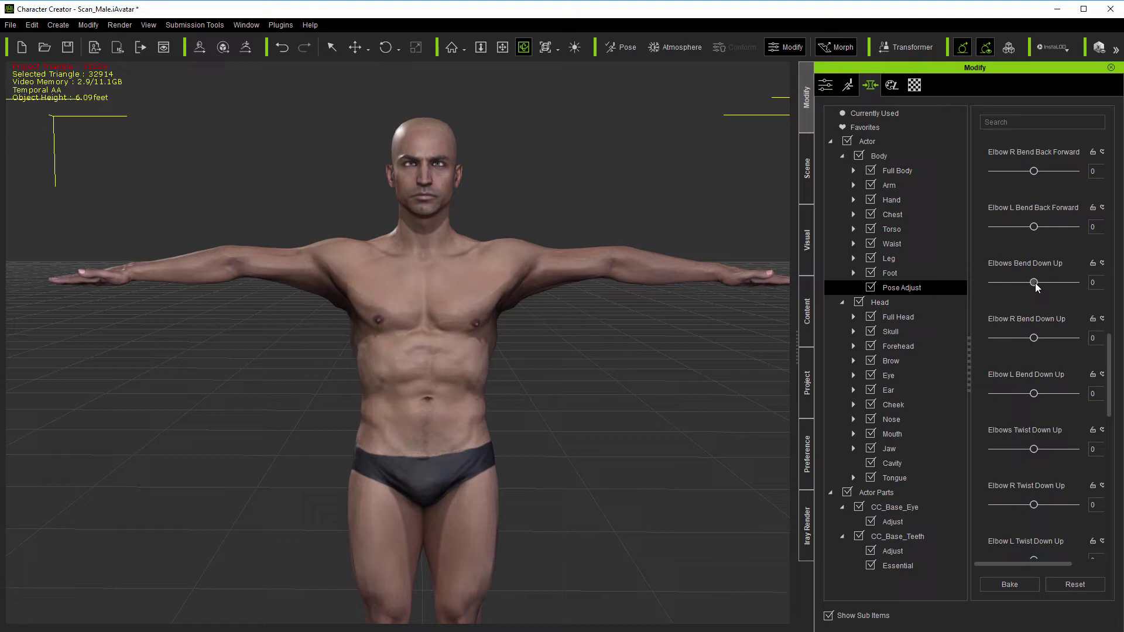
pyautogui.moveTo(1034, 283); pyautogui.dragTo(1072, 290)
pyautogui.moveTo(731, 326); pyautogui.dragTo(544, 359, button='right')
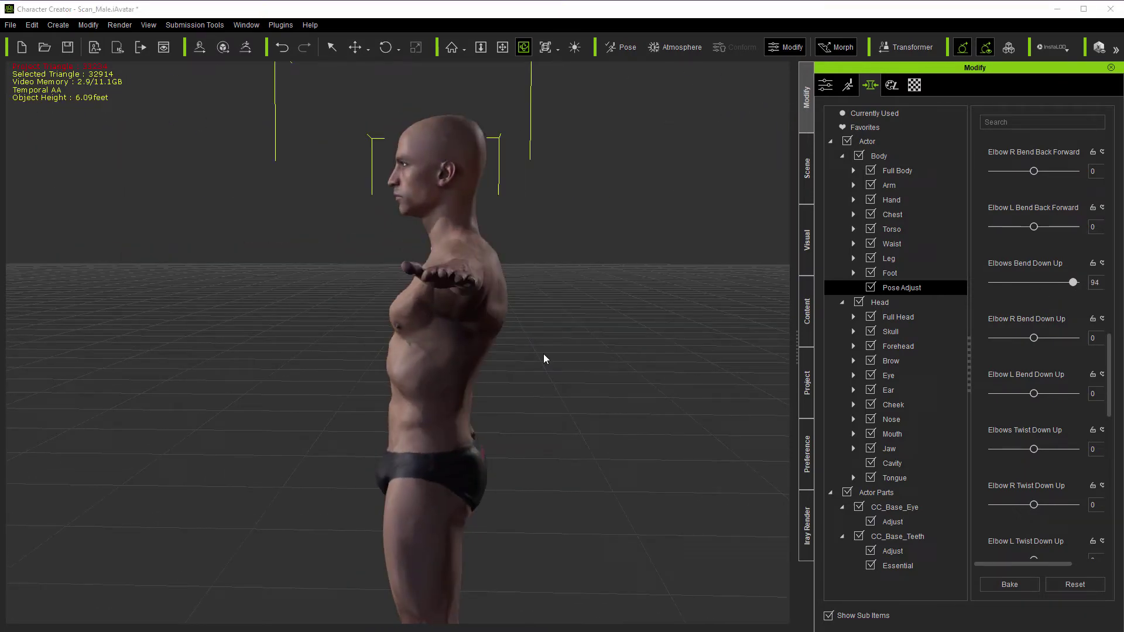
# - Set the Wrists Twist Down Up morph to -100 and bake the pose adjustments into the male avatar
pyautogui.moveTo(1111, 387); pyautogui.dragTo(1111, 538)
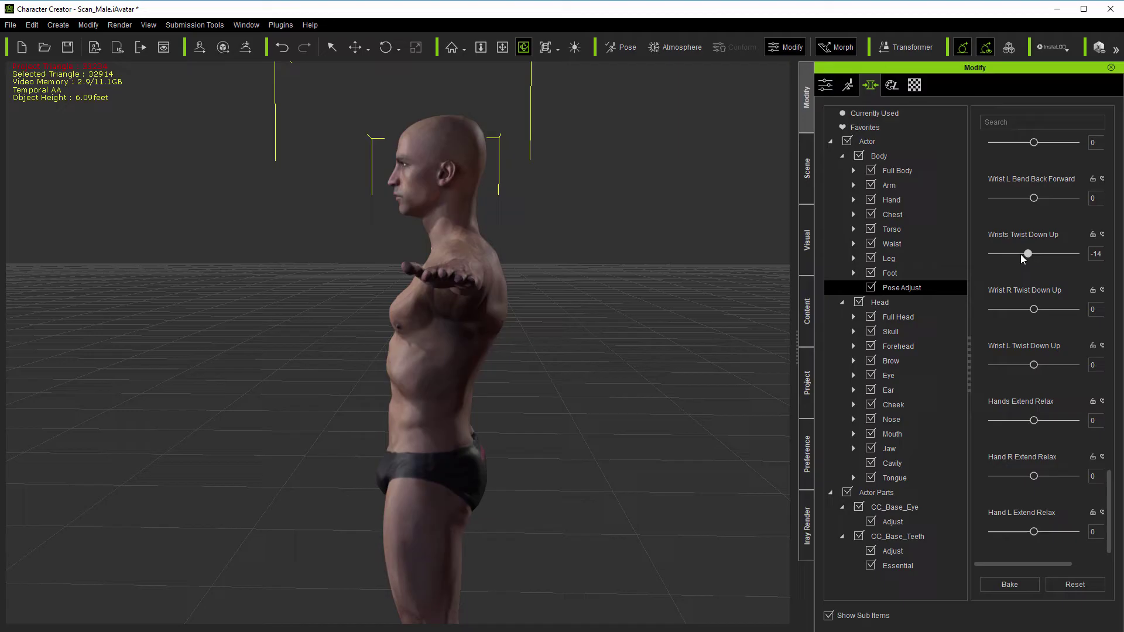
pyautogui.moveTo(280, 283); pyautogui.dragTo(283, 306)
pyautogui.scroll(-3, 292, 312)
pyautogui.moveTo(432, 392); pyautogui.dragTo(474, 304, button='middle')
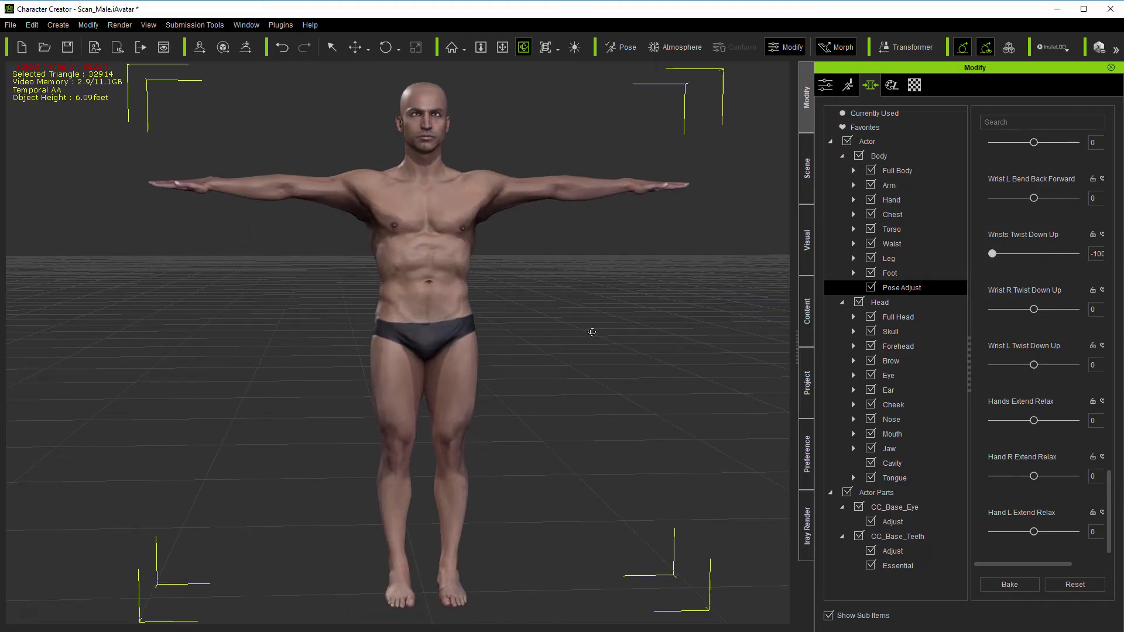
pyautogui.moveTo(591, 332); pyautogui.dragTo(566, 374)
pyautogui.click(1006, 588)
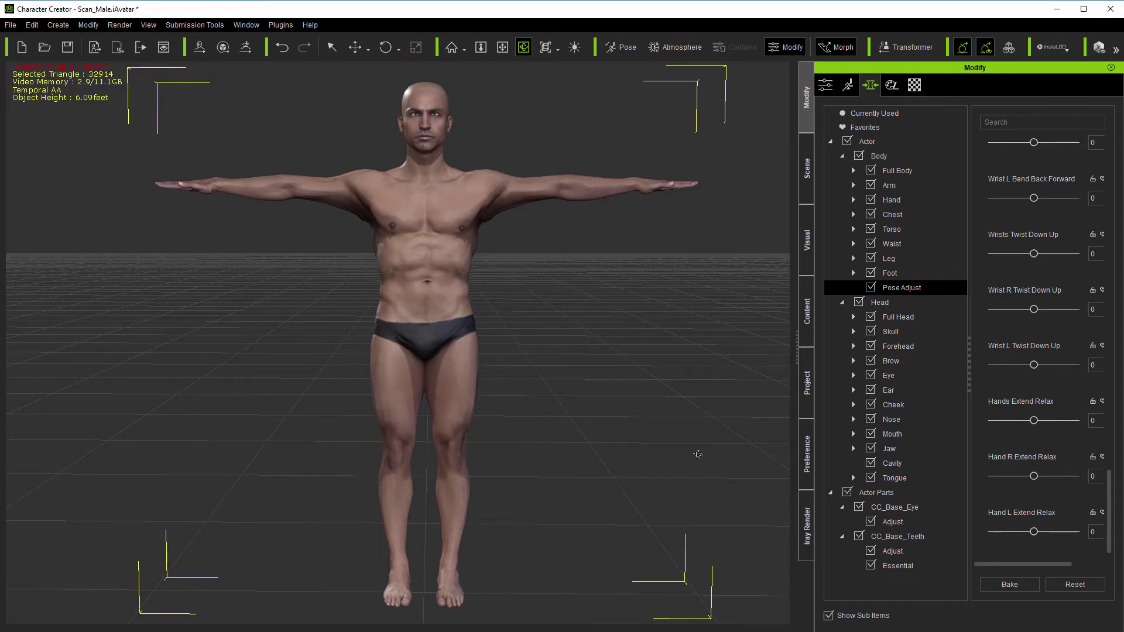
# - Try the _Stand M, Turn, _A Pose and _Open A motion poses on the baked male avatar
pyautogui.moveTo(698, 454); pyautogui.dragTo(360, 470, button='right')
pyautogui.click(806, 311)
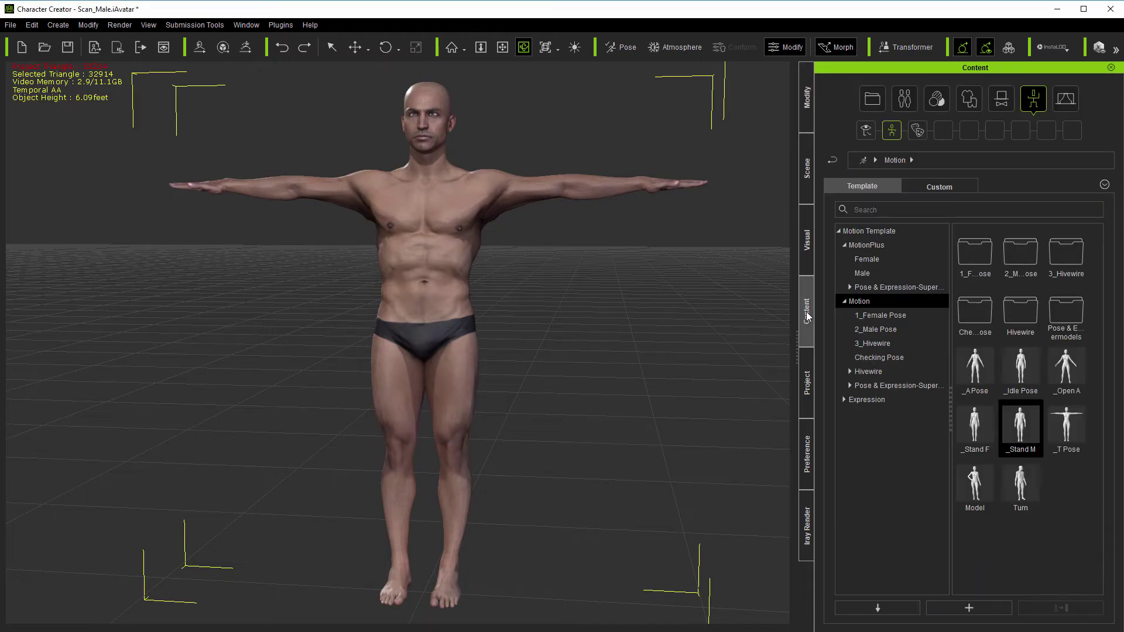
pyautogui.doubleClick(1020, 424)
pyautogui.doubleClick(1011, 495)
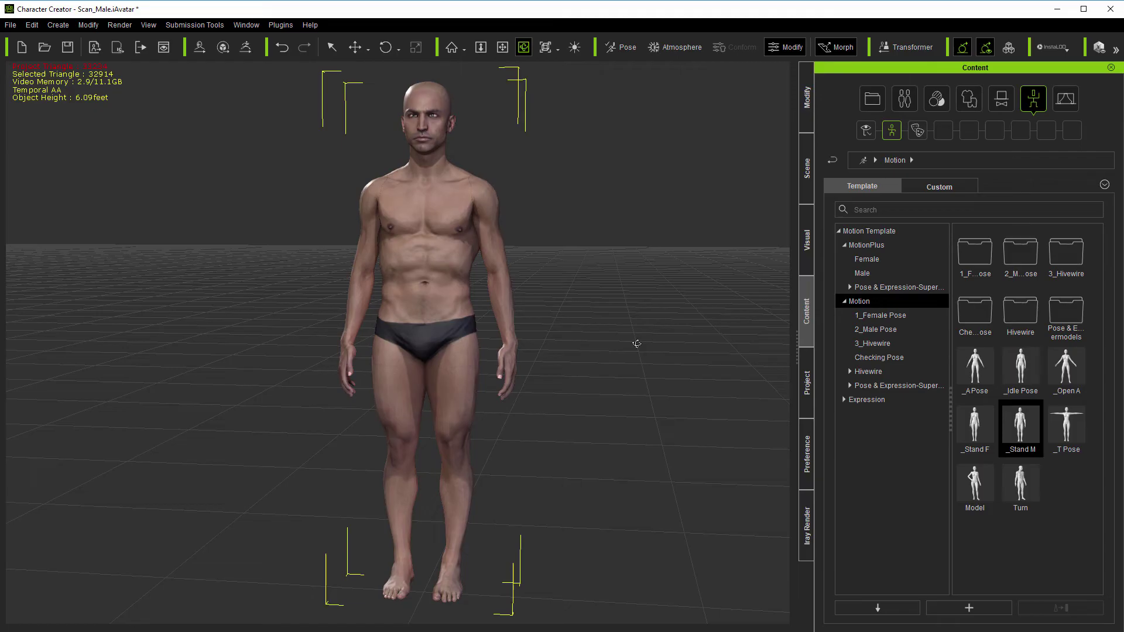
pyautogui.doubleClick(1021, 497)
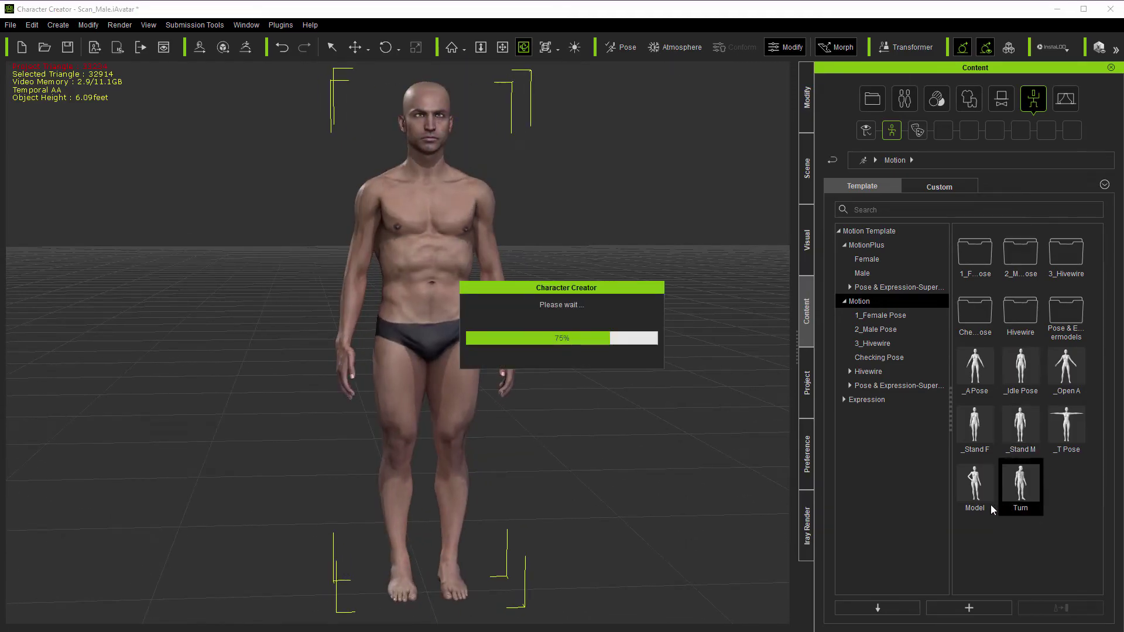
pyautogui.doubleClick(975, 367)
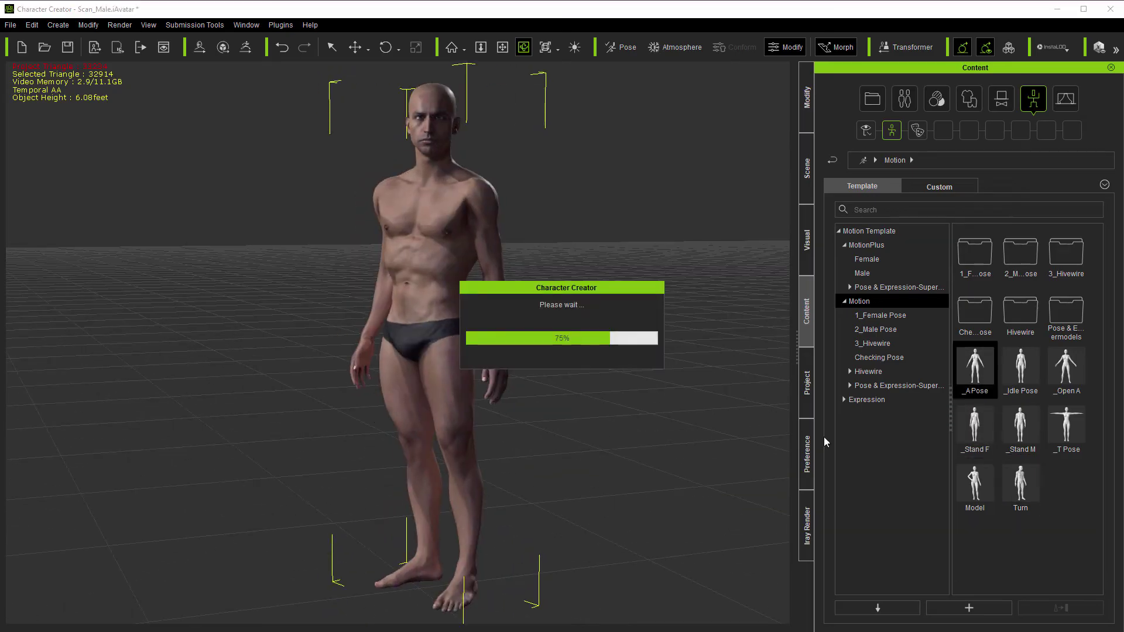
pyautogui.doubleClick(1065, 372)
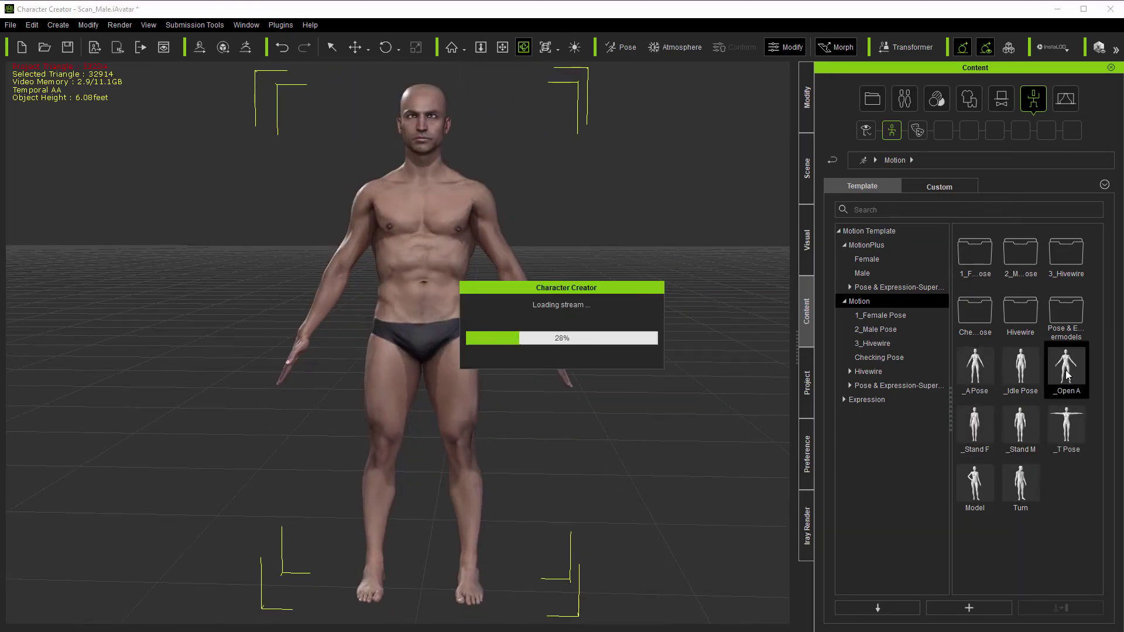
# - Load the complete male avatar instead of replacing only its costume
pyautogui.moveTo(715, 414); pyautogui.dragTo(700, 412)
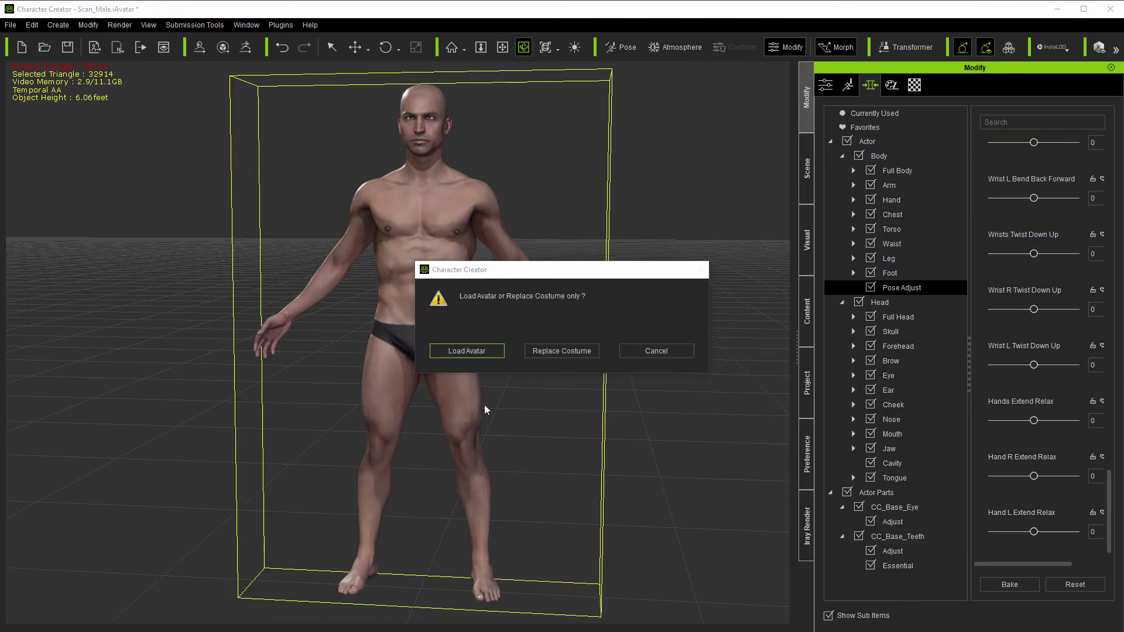
pyautogui.click(467, 351)
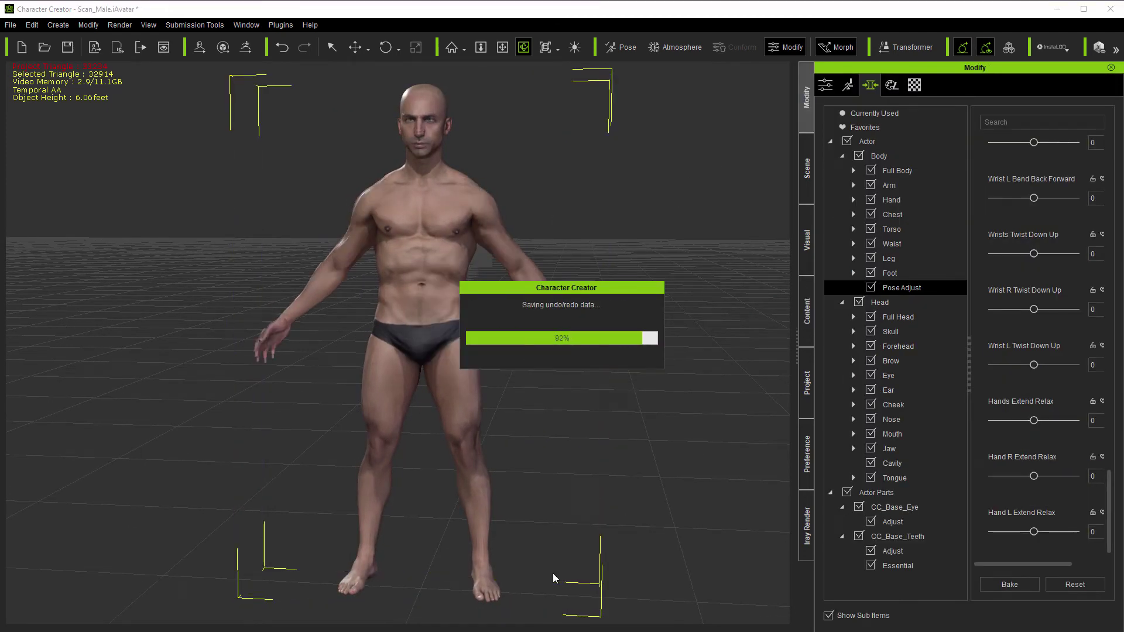
pyautogui.moveTo(281, 484); pyautogui.dragTo(319, 501, button='right')
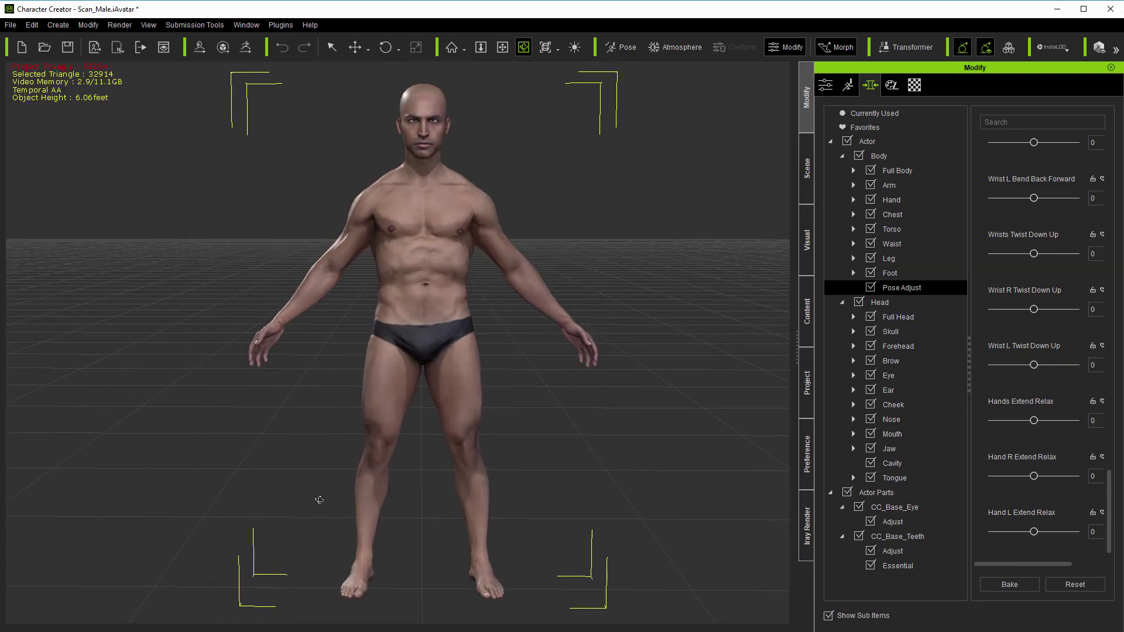
# - Apply the _T Pose to the male avatar and open Edit Pose to show its bones, keeping the upper body in view
pyautogui.click(803, 323)
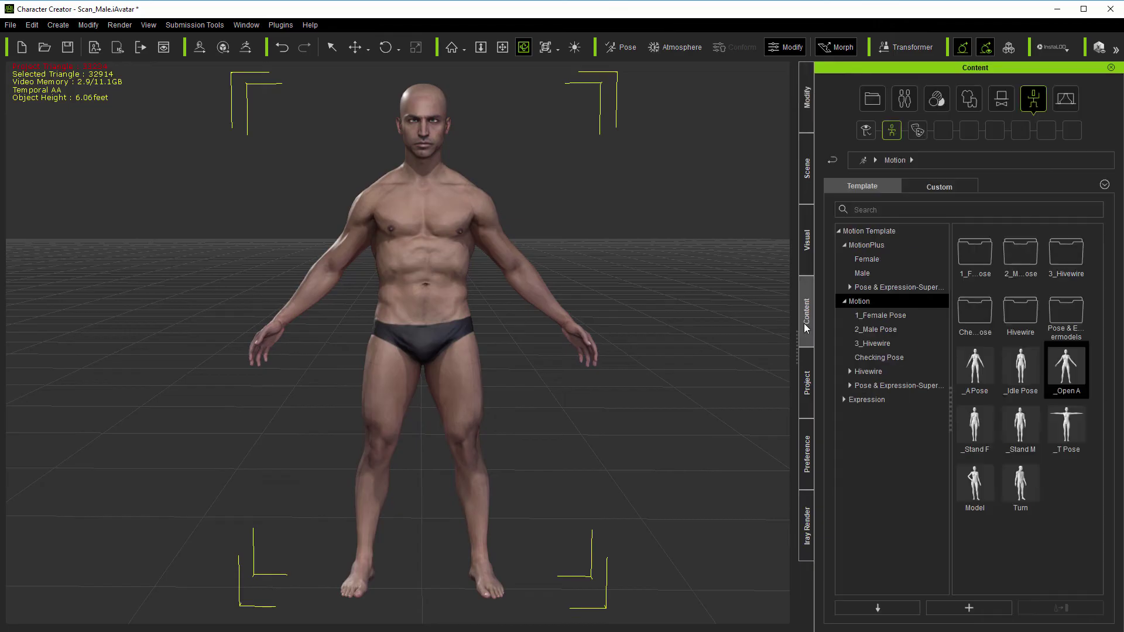
pyautogui.doubleClick(1073, 433)
pyautogui.click(806, 114)
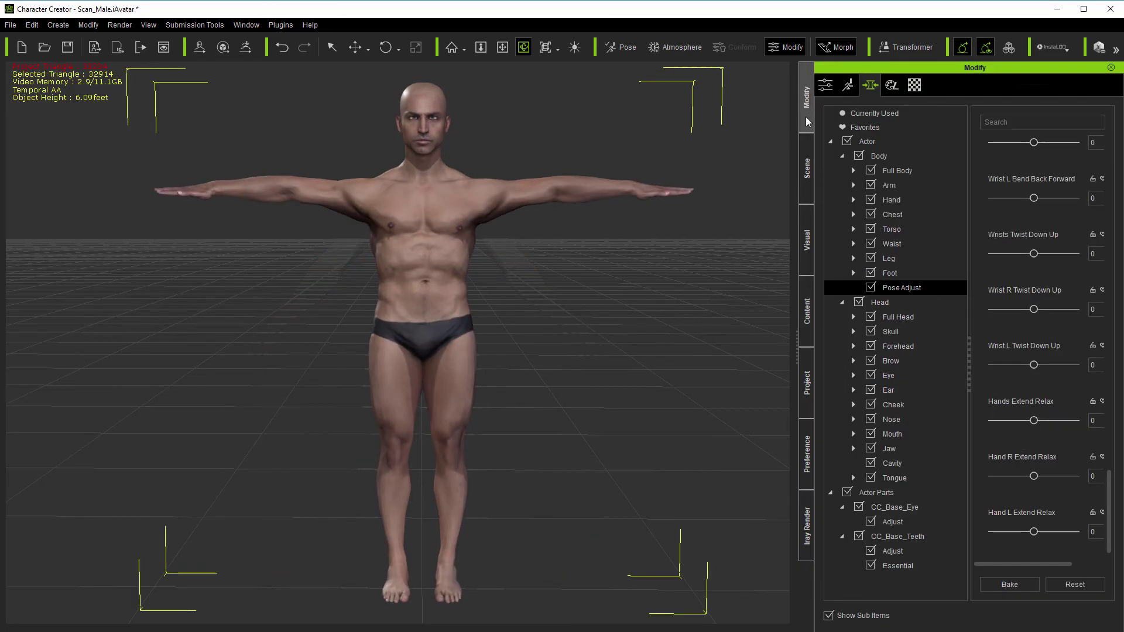
pyautogui.click(848, 86)
pyautogui.click(936, 145)
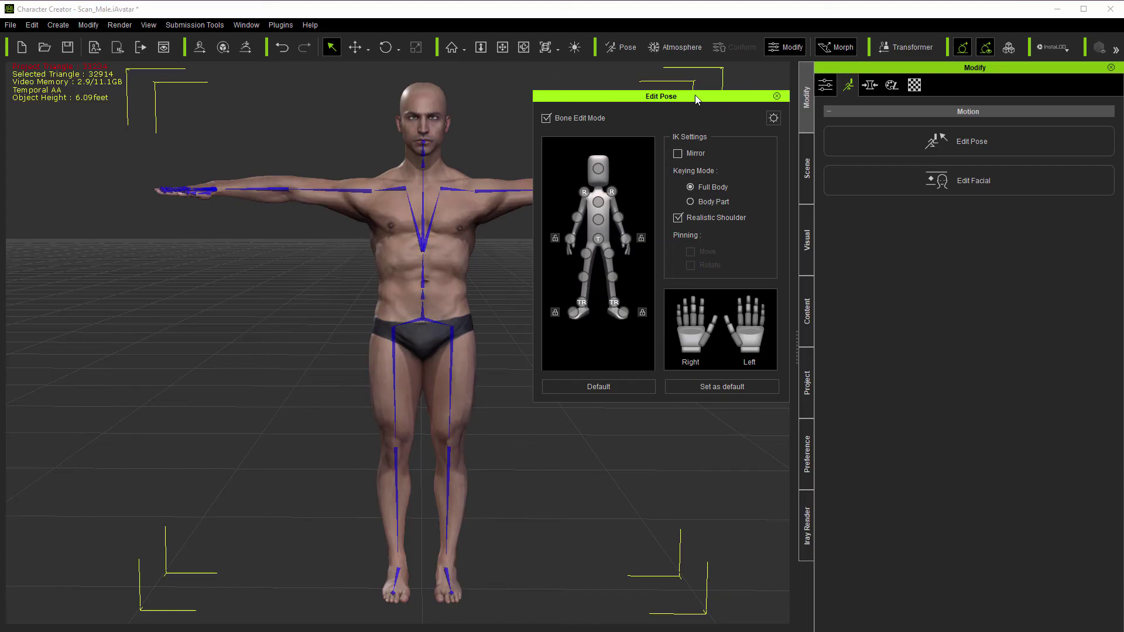
pyautogui.moveTo(694, 95); pyautogui.dragTo(703, 313)
pyautogui.scroll(4, 464, 174)
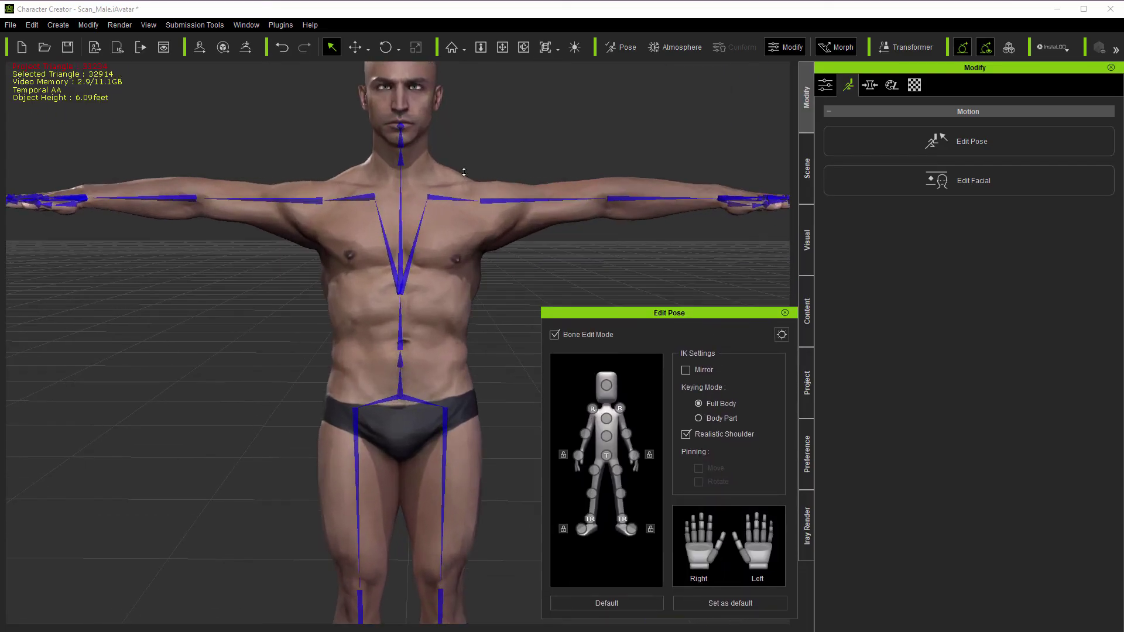
pyautogui.moveTo(470, 139); pyautogui.dragTo(467, 136, button='middle')
pyautogui.moveTo(467, 136); pyautogui.dragTo(476, 167)
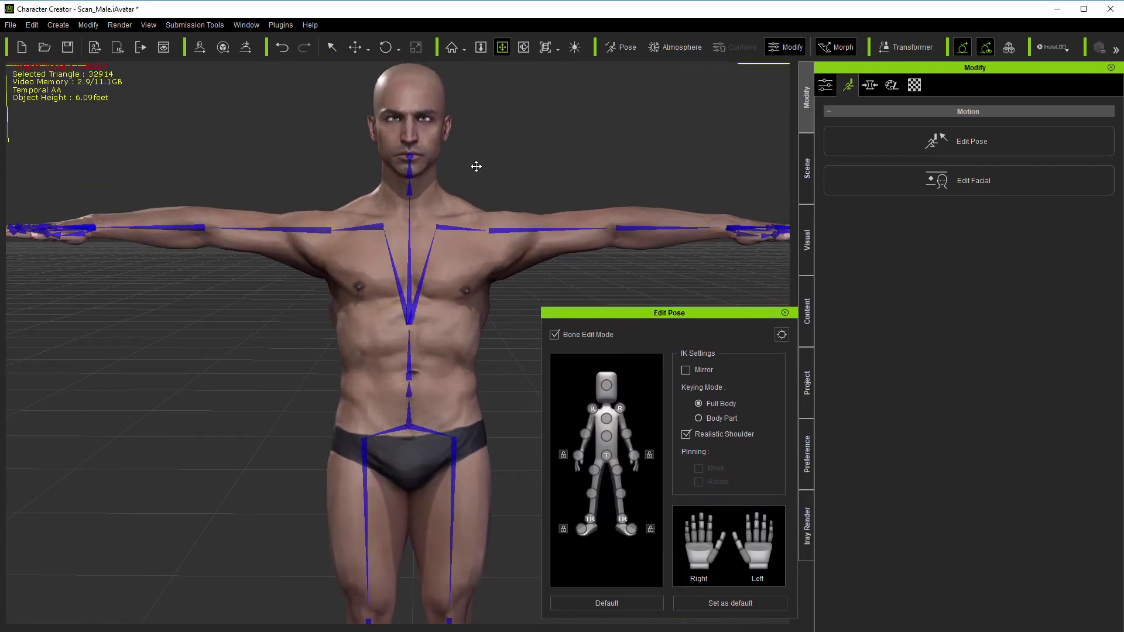
# - Set the Elbows Bend Down Up pose morph to 300
pyautogui.click(870, 85)
pyautogui.moveTo(1108, 521); pyautogui.dragTo(1114, 342)
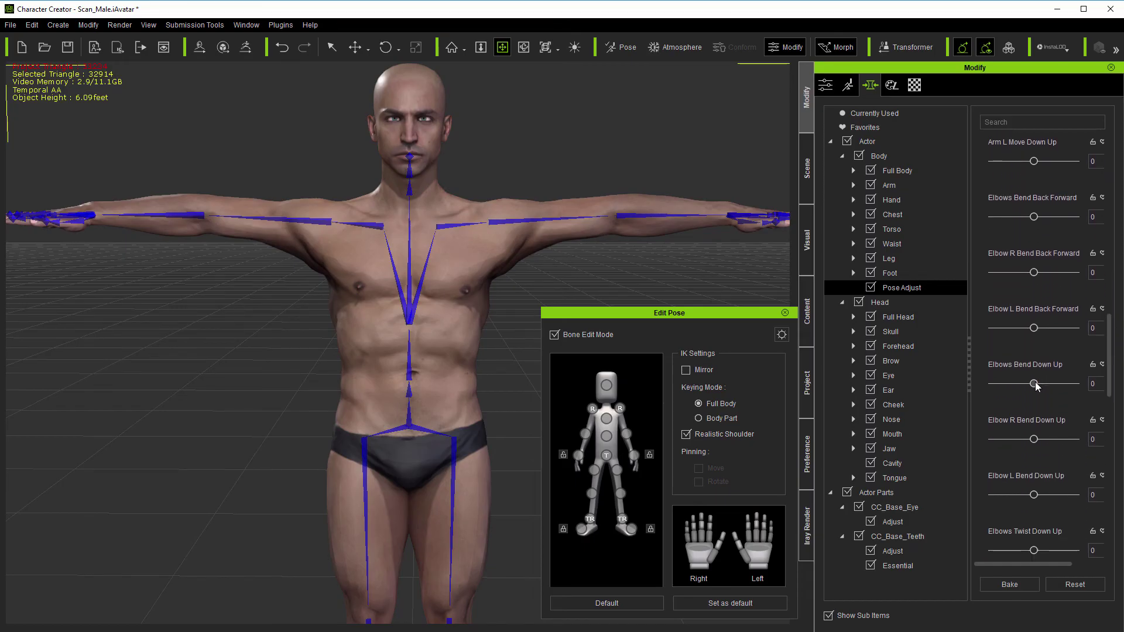
pyautogui.moveTo(1034, 383); pyautogui.dragTo(1112, 404)
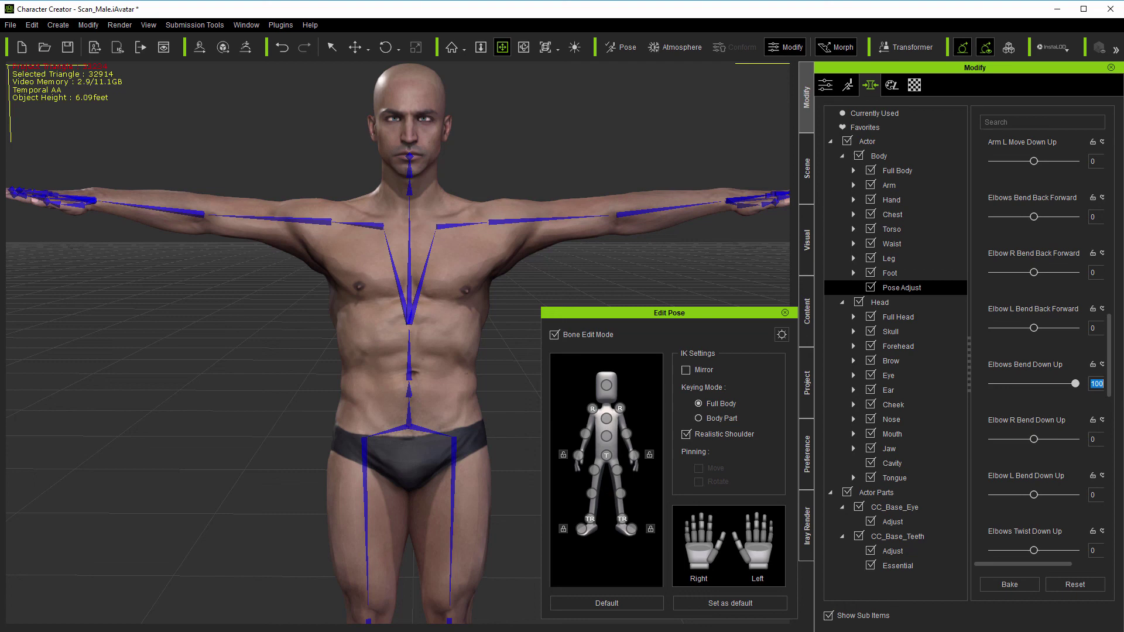
pyautogui.press('Return')
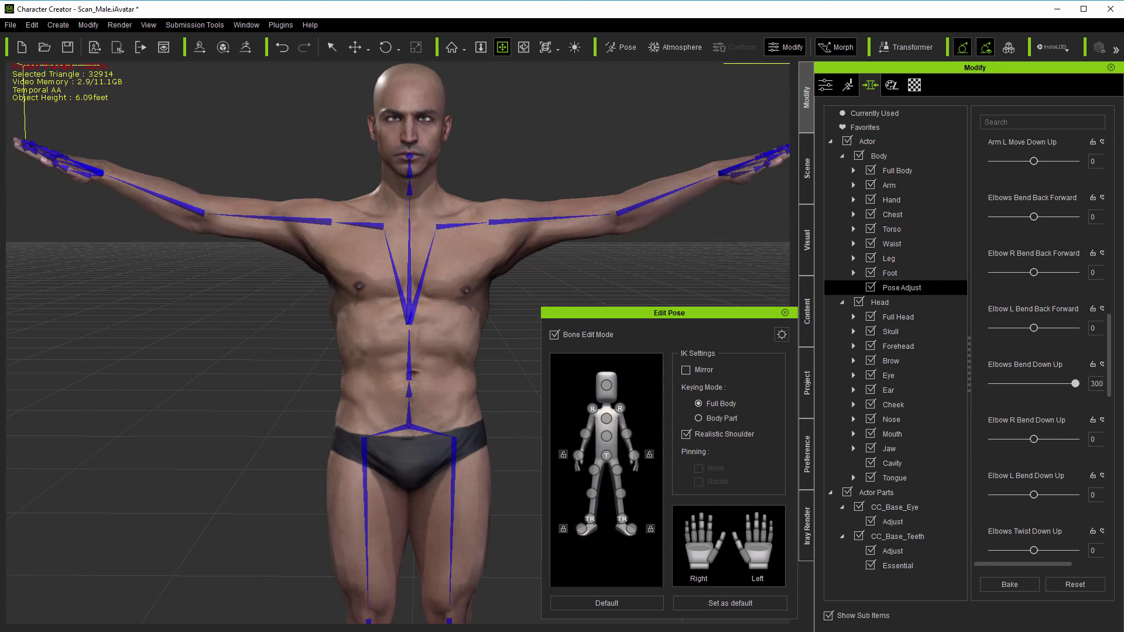